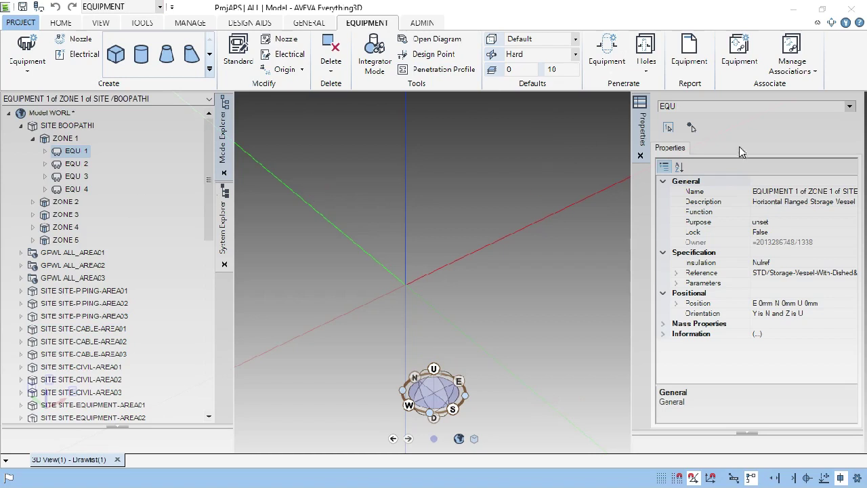
Step: Close the element properties display to give the 3D view more room
left_click(640, 155)
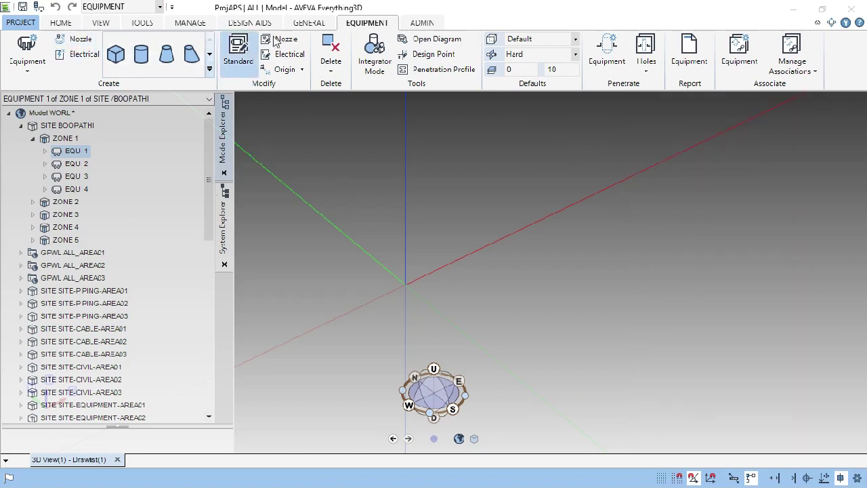
left_click(293, 25)
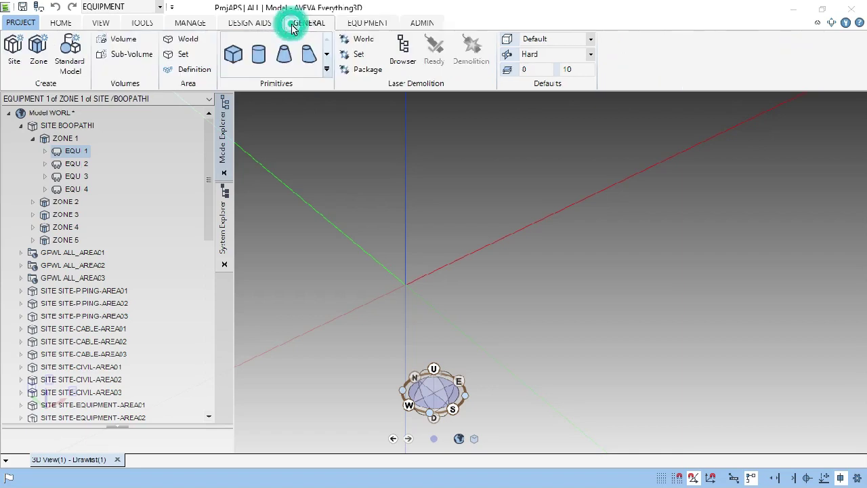
left_click(60, 23)
Step: Reopen and close the element properties display, toggling the full-screen 3D view on and off in between
left_click(736, 50)
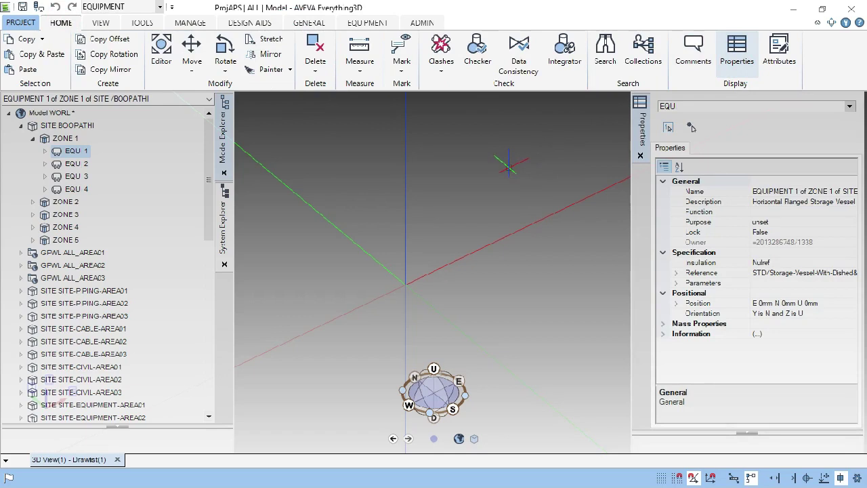
key("F11")
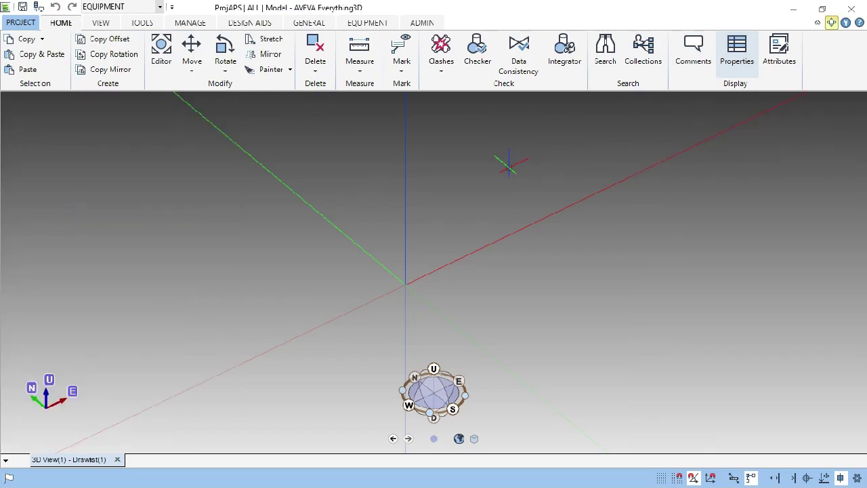
key("F11")
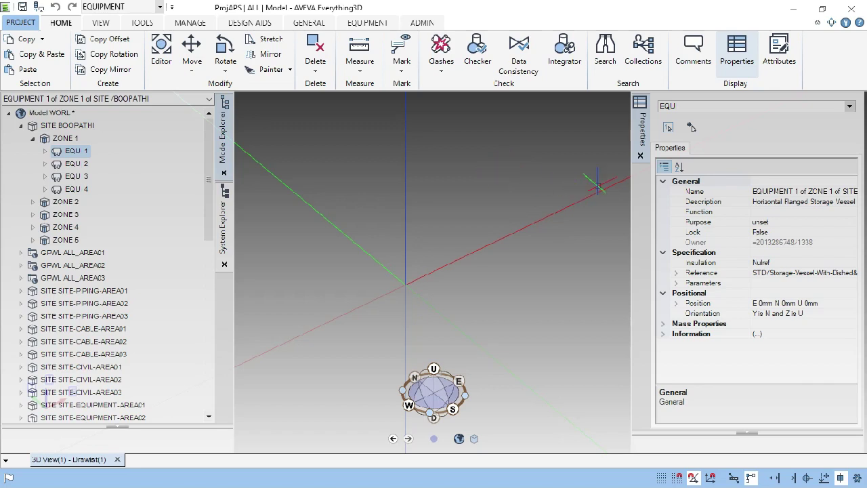
left_click(640, 155)
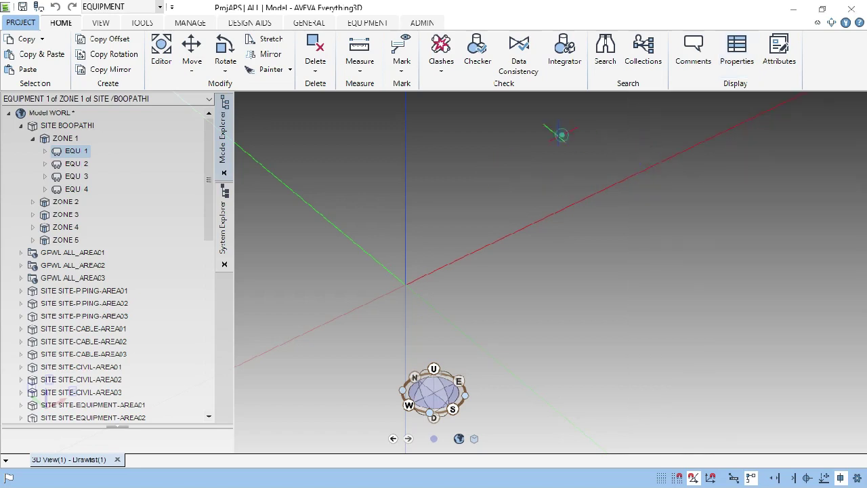
scroll(519, 203, "down", 3)
scroll(411, 217, "up", 1)
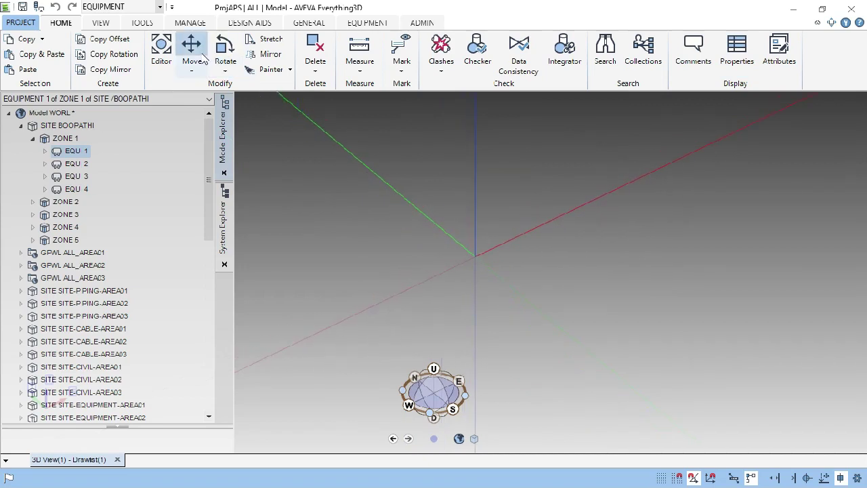
Step: Select EQUIPMENT as the modelling discipline
left_click(161, 8)
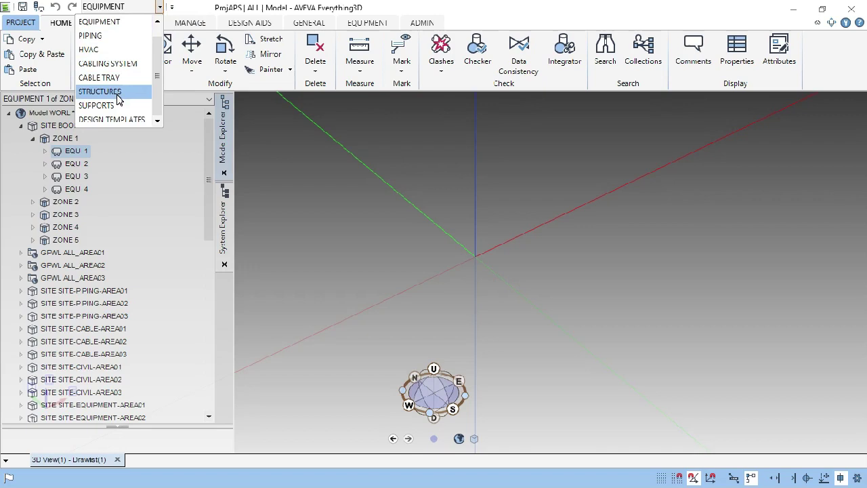
scroll(122, 95, "up", 1)
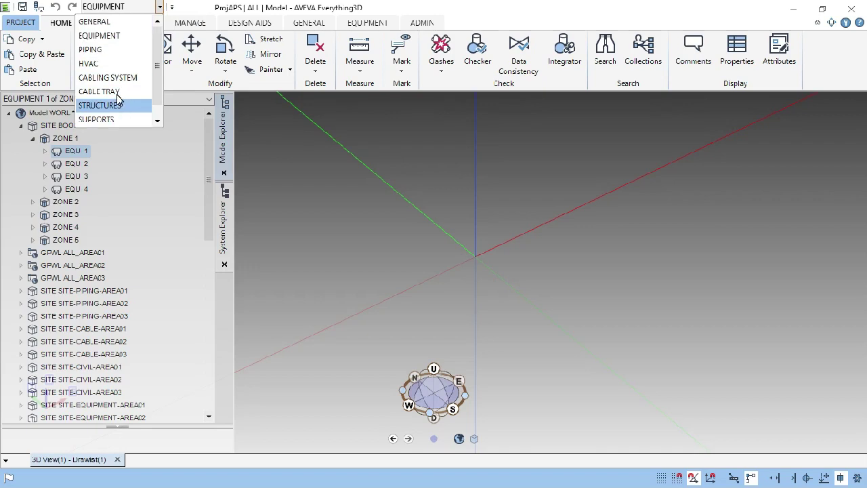
left_click(122, 37)
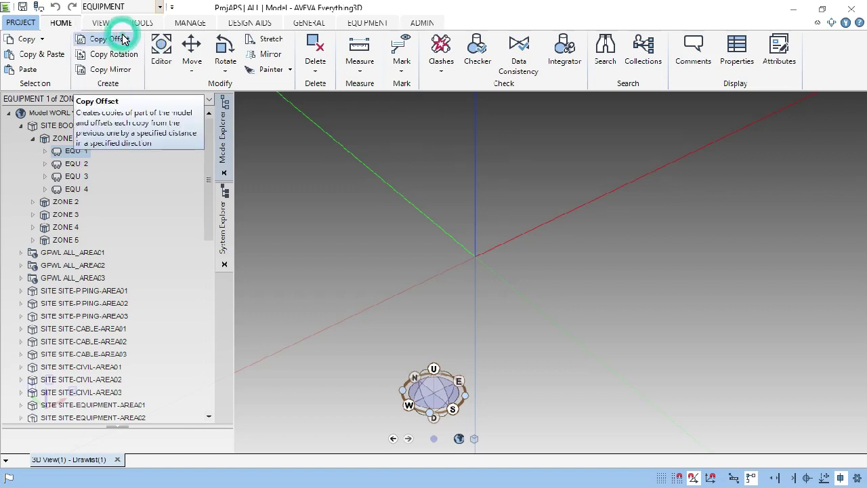
left_click(306, 165)
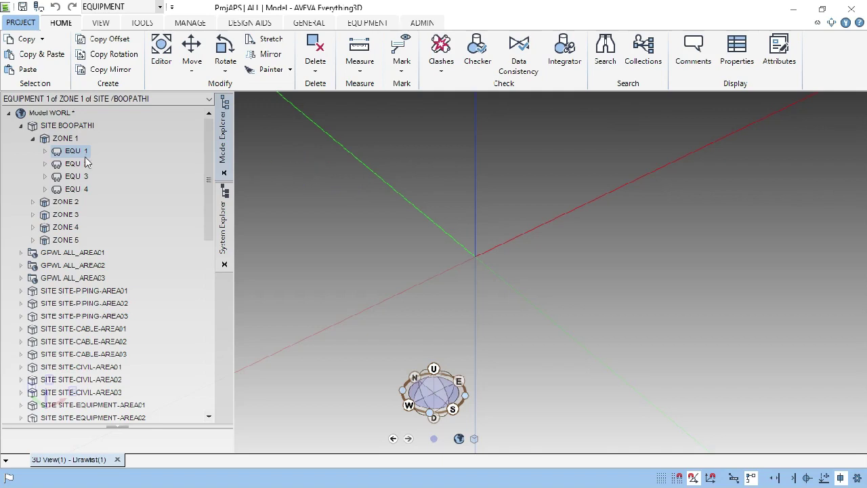
Step: Create a site named 1000 directly under the Model WORL element
left_click(23, 128)
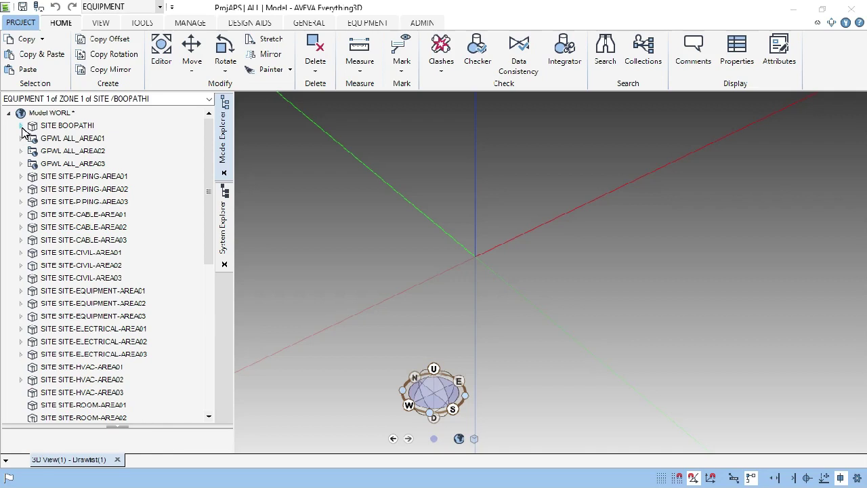
double_click(47, 113)
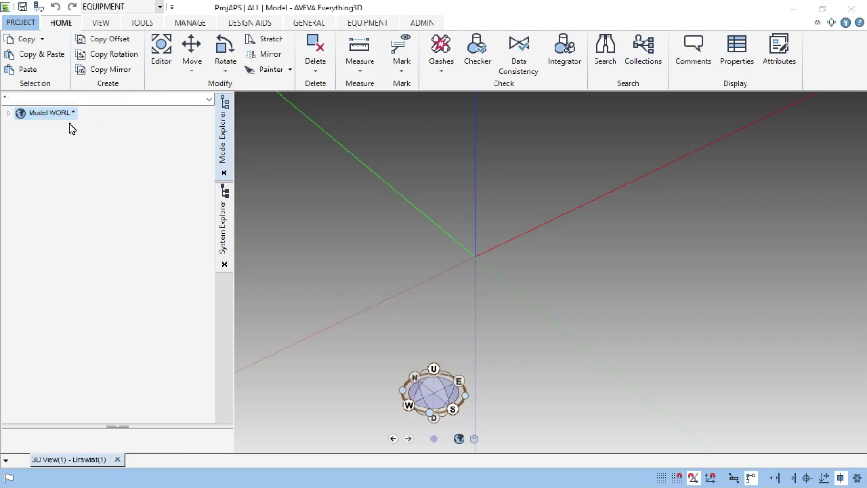
left_click(353, 24)
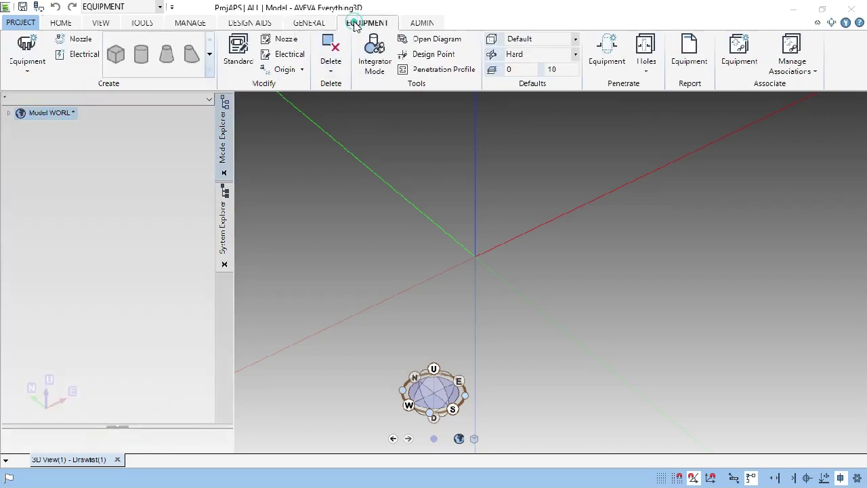
left_click(311, 24)
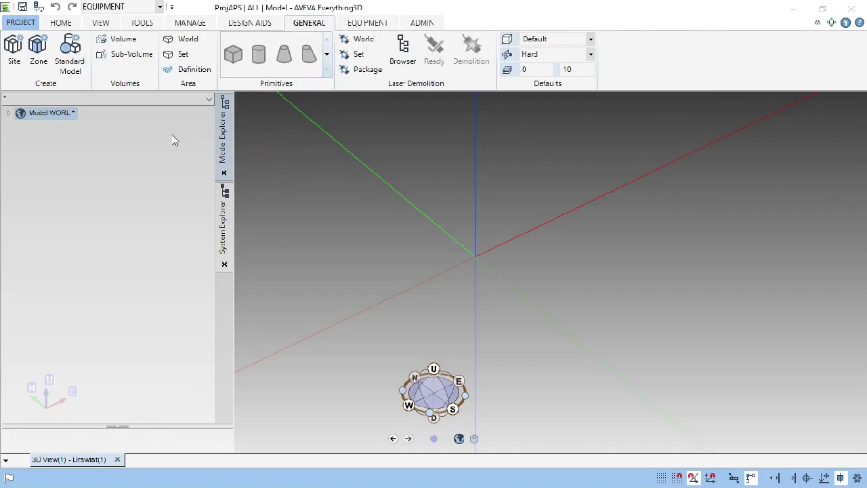
left_click(15, 62)
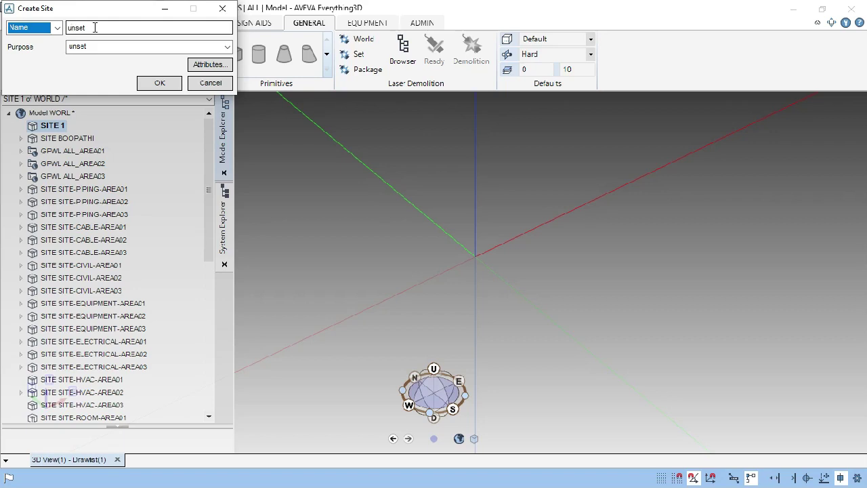
double_click(92, 27)
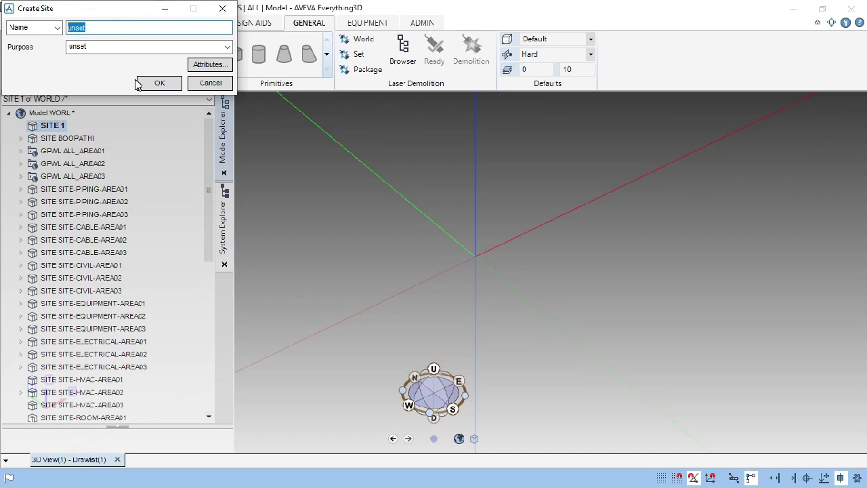
type("1000")
left_click(153, 83)
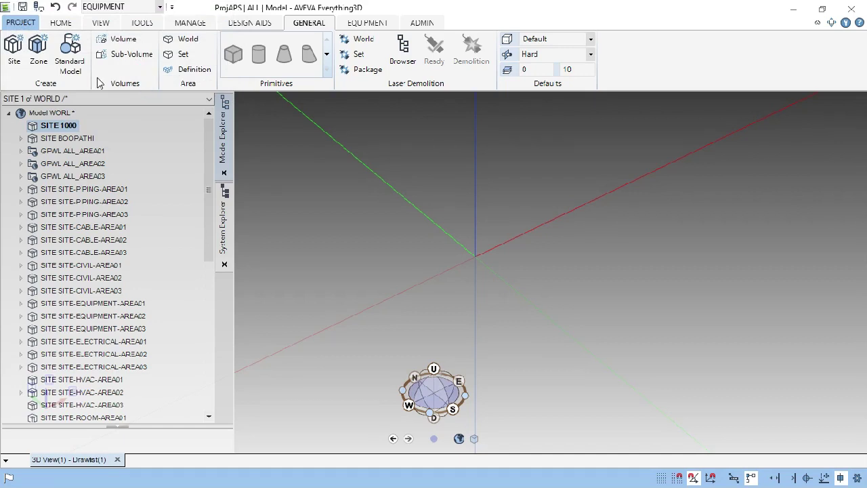
Step: Create a zone named equip under SITE 1000
left_click(38, 59)
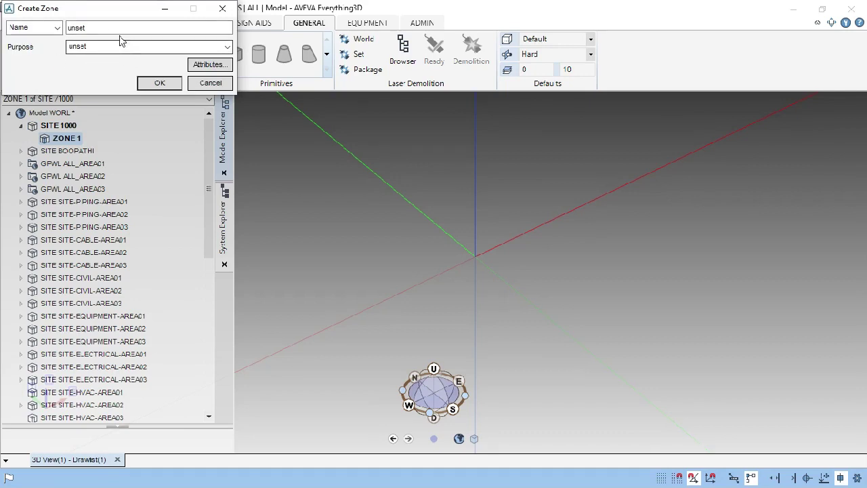
left_click_drag(120, 27, 63, 38)
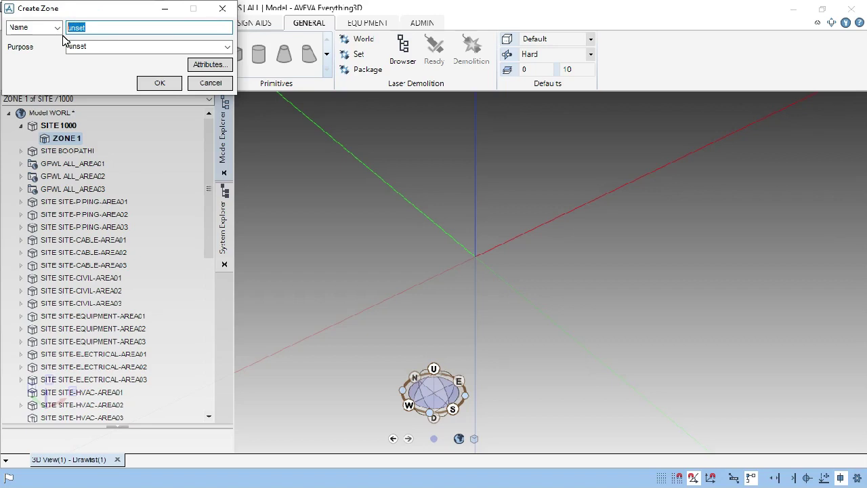
type("equip")
left_click(159, 82)
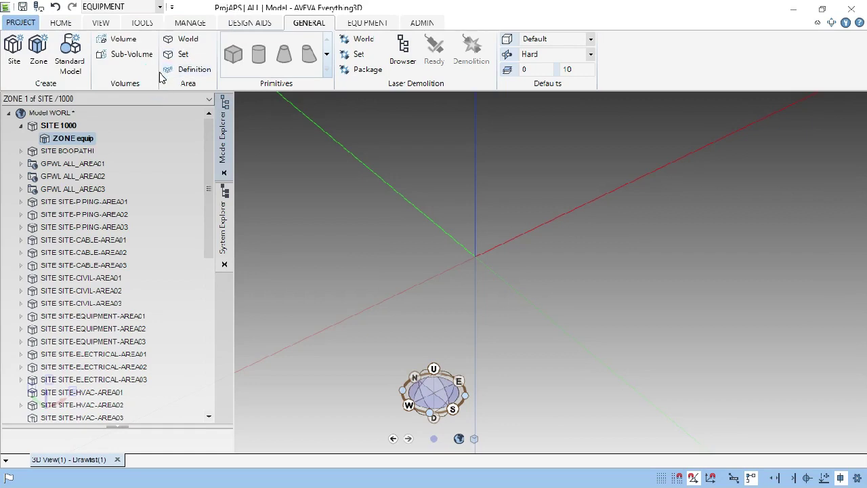
Step: Create an equipment item named 1000-V-100 in the equip zone at East 0 mm, North 0 mm, Up 0 mm
left_click(362, 23)
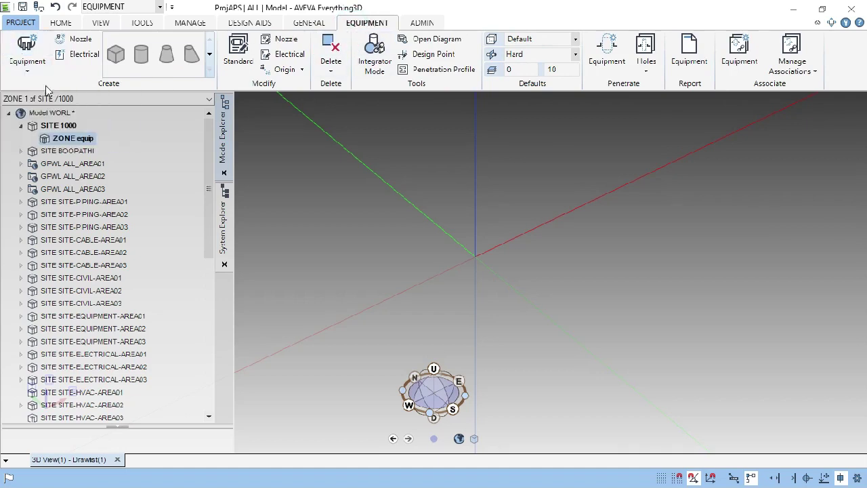
left_click(30, 54)
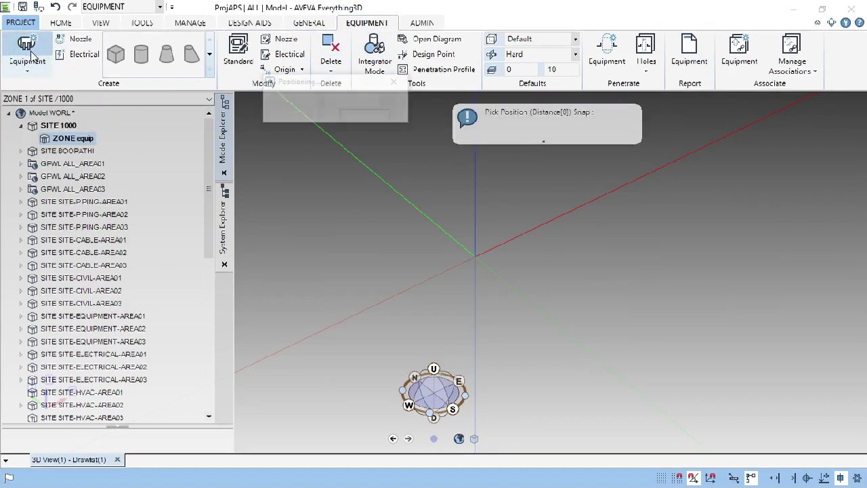
left_click_drag(400, 128, 537, 117)
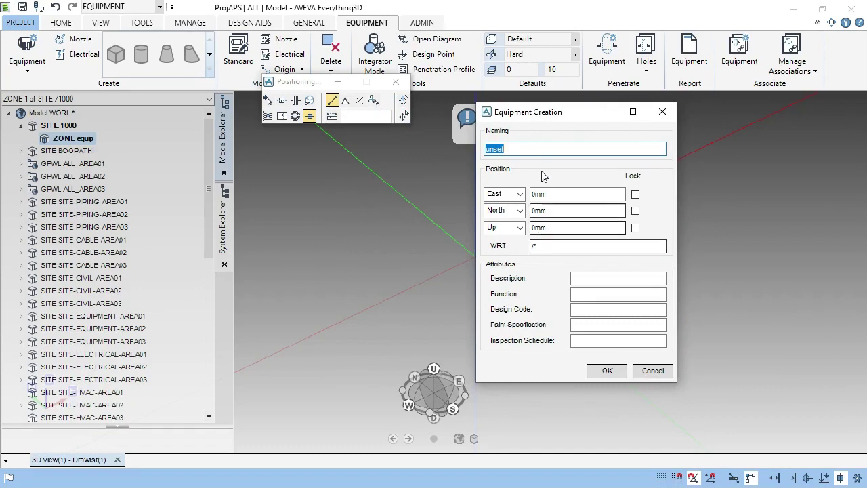
left_click_drag(540, 115, 668, 128)
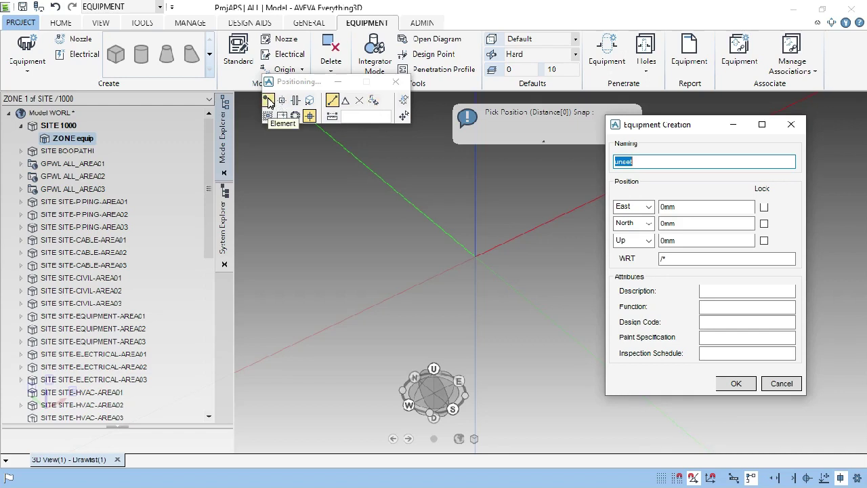
left_click(312, 103)
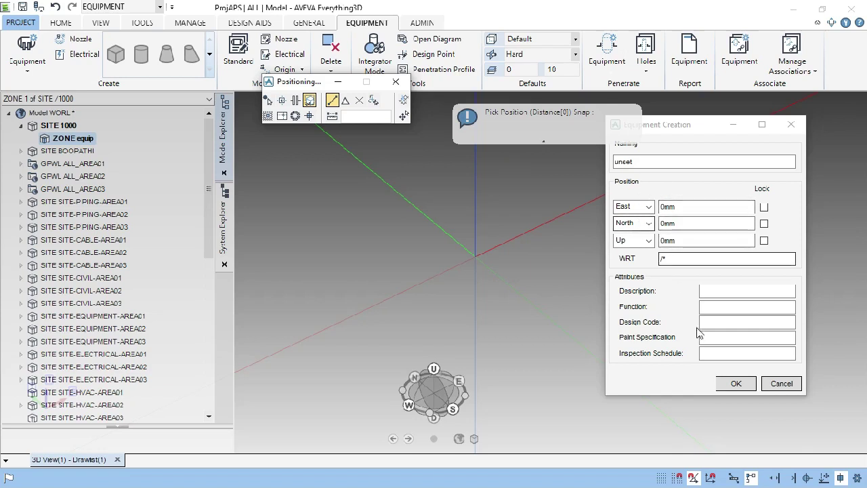
double_click(633, 163)
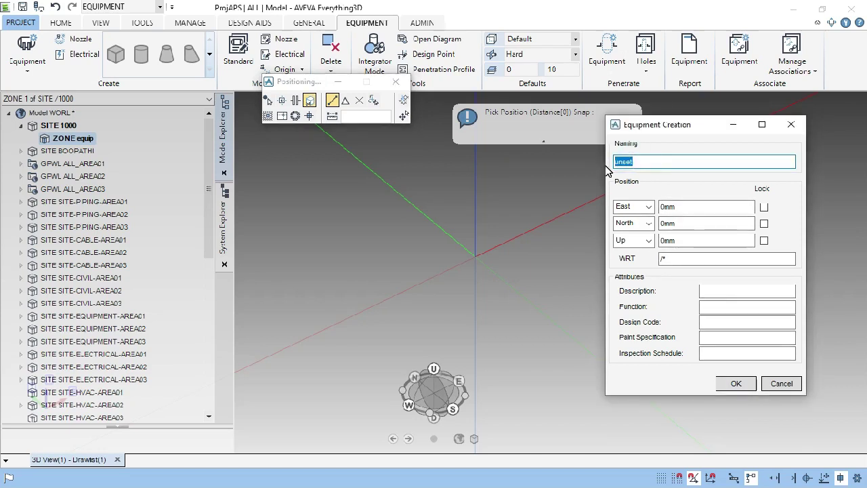
type("1000 V 100")
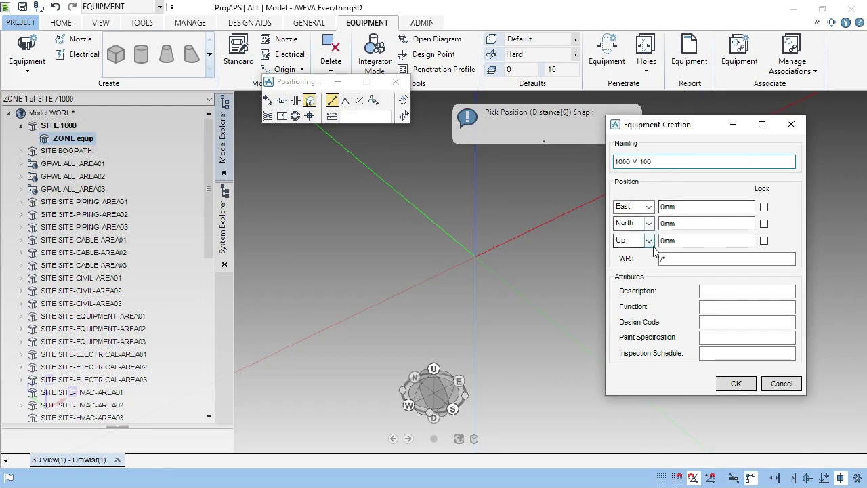
left_click(738, 383)
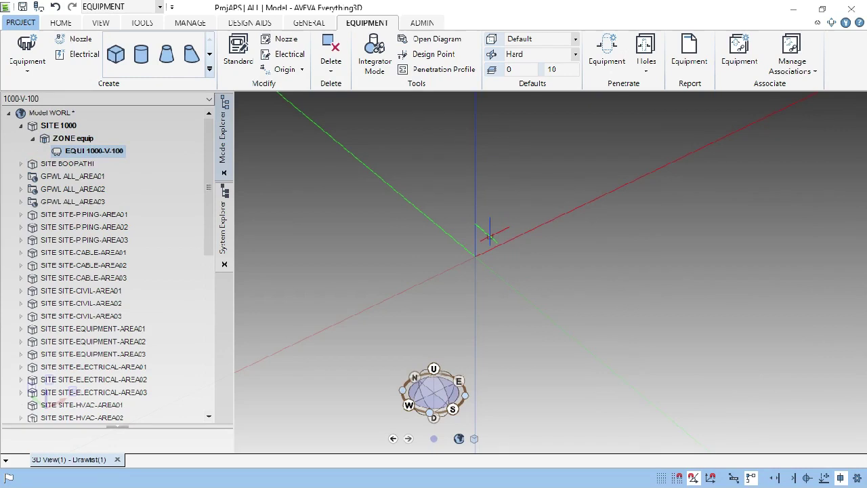
Step: Create a cylinder freehand under 1000-V-100, away from the origin, about 3640 mm in diameter and about 3670 mm high
left_click(431, 412)
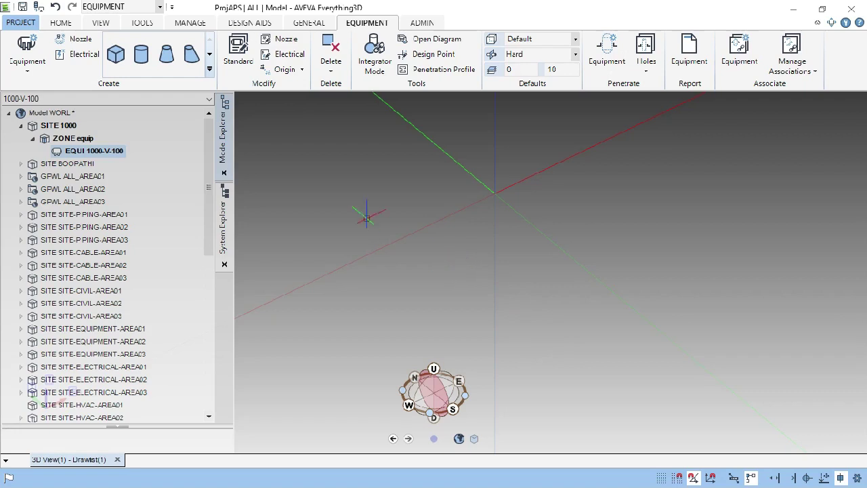
left_click(140, 60)
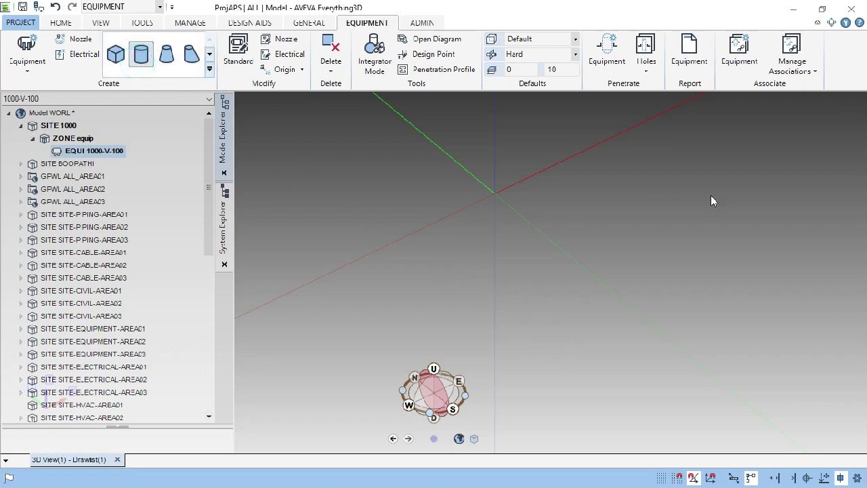
left_click(558, 186)
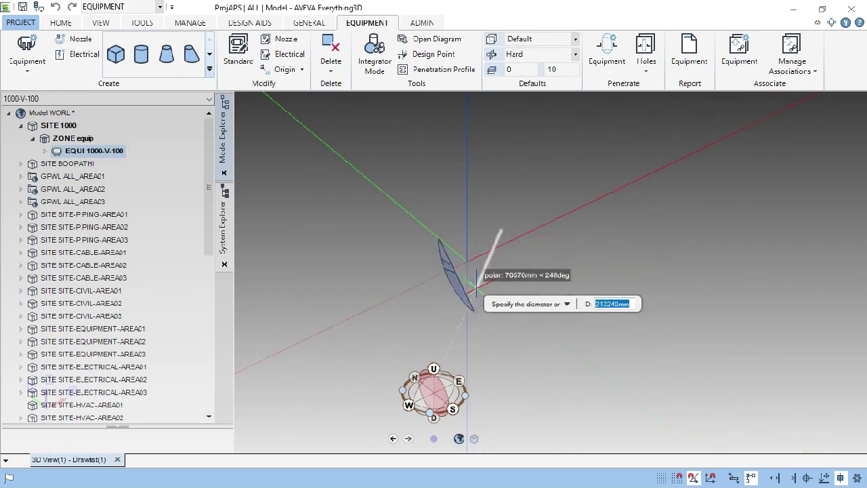
key("shift+Left")
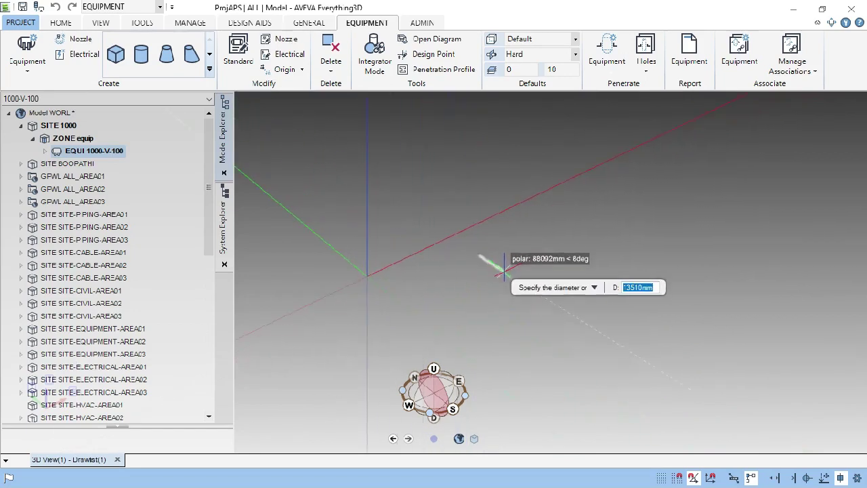
right_click(499, 251)
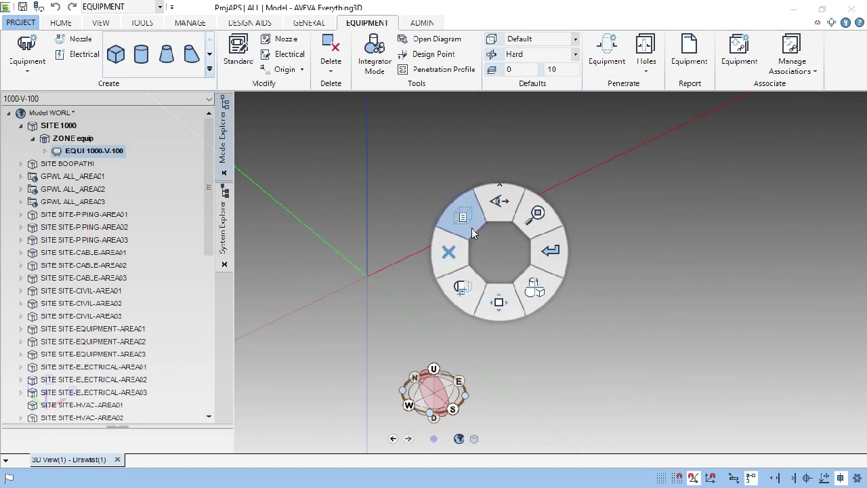
left_click(460, 215)
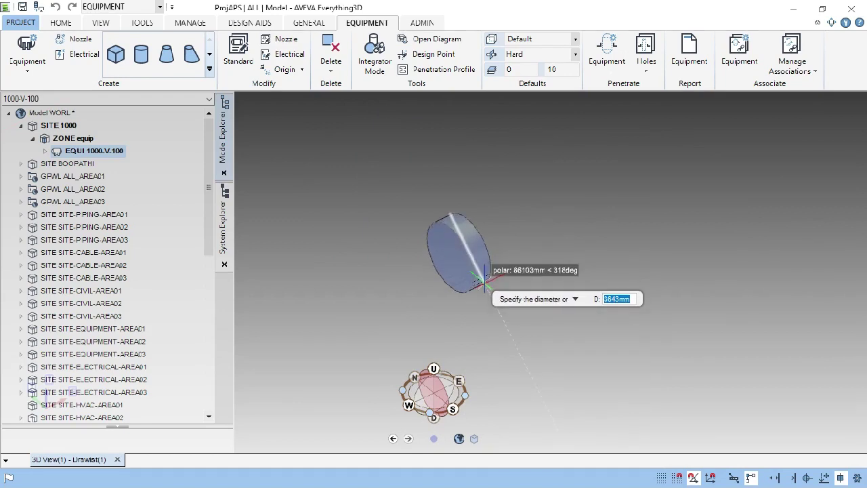
left_click(484, 279)
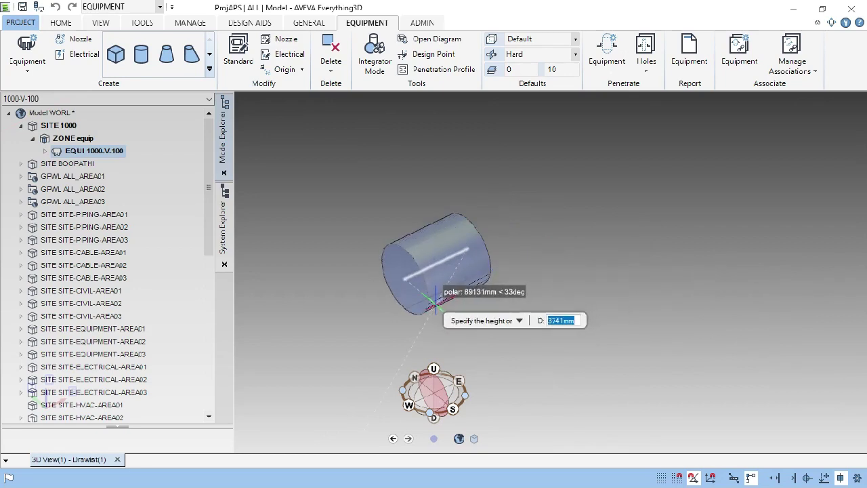
left_click(434, 302)
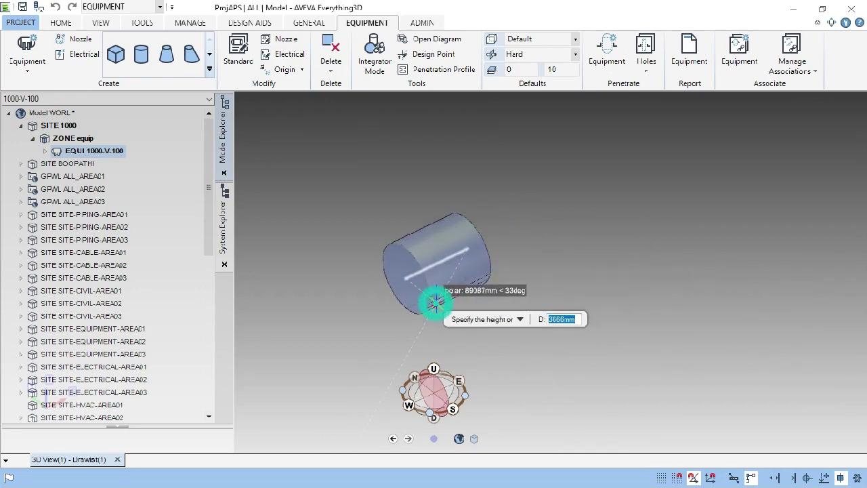
scroll(534, 301, "down", 5)
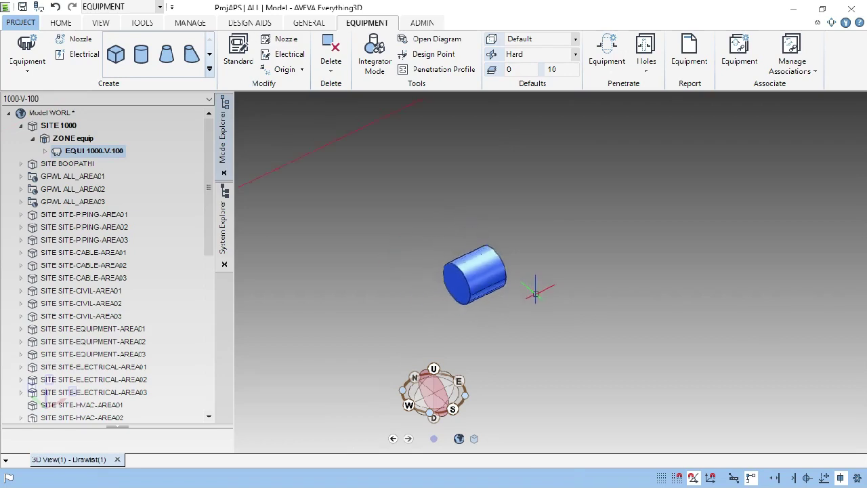
scroll(534, 301, "down", 5)
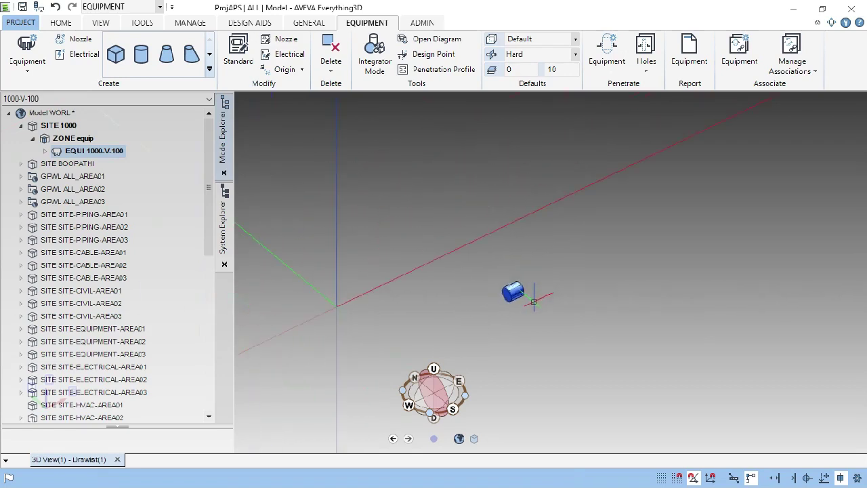
scroll(411, 381, "up", 3)
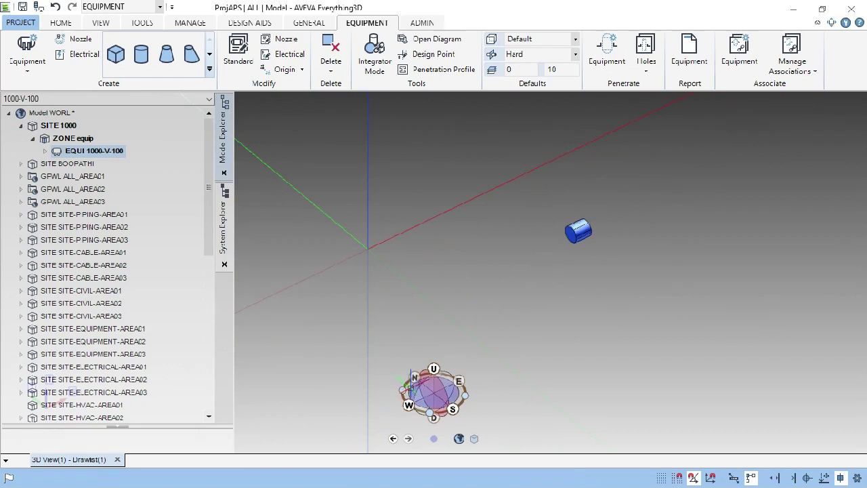
scroll(336, 197, "up", 2)
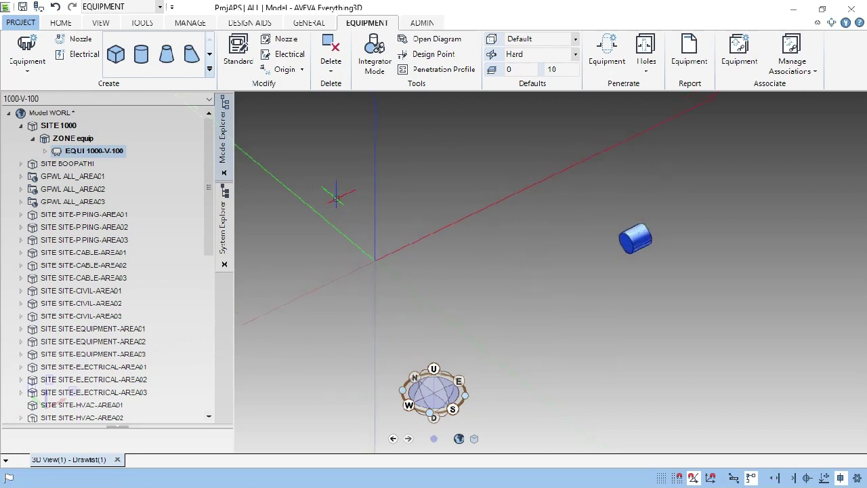
scroll(336, 197, "up", 2)
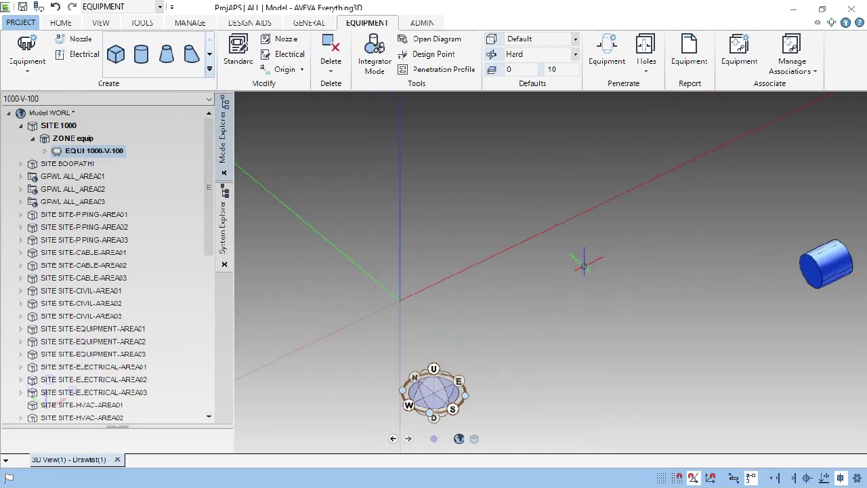
scroll(593, 258, "down", 3)
scroll(592, 258, "up", 3)
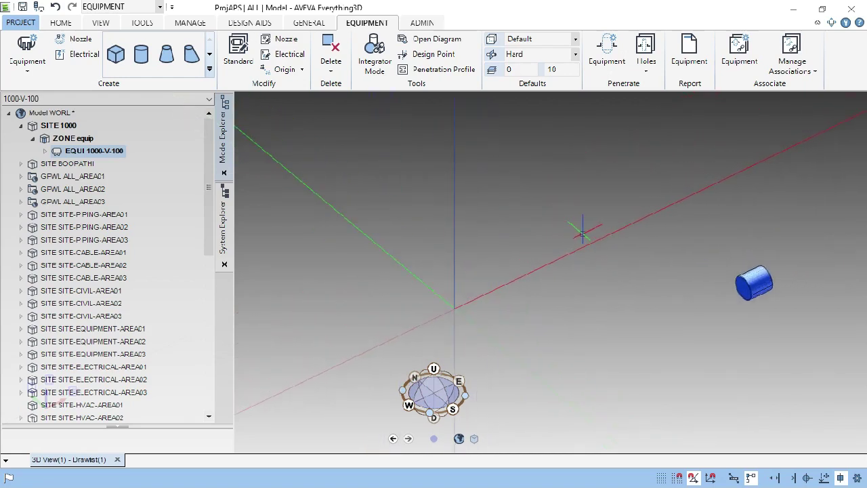
left_click(118, 59)
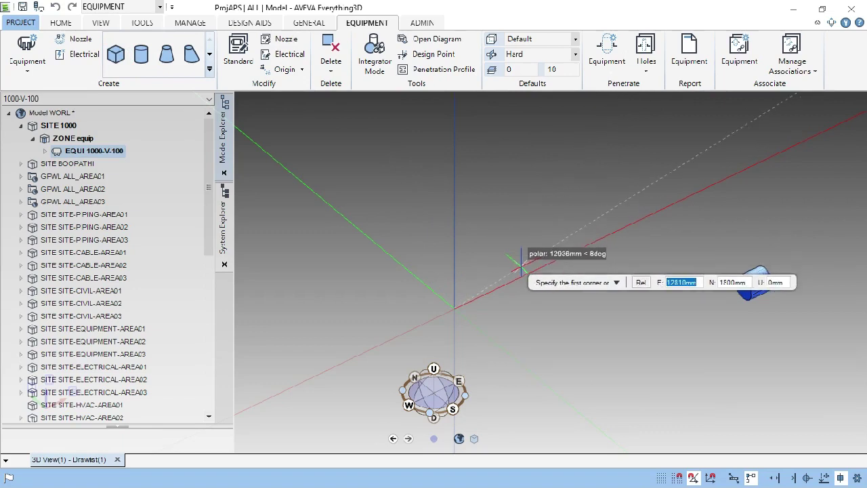
type("0")
key("Tab")
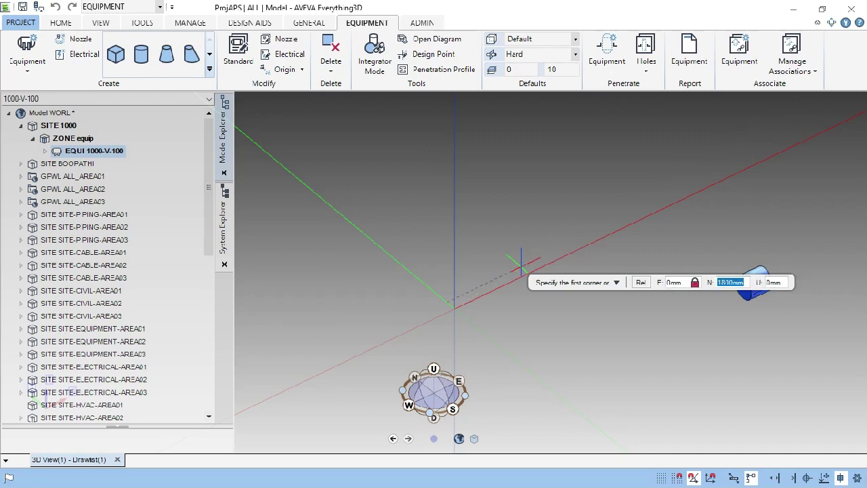
type("0")
key("Tab")
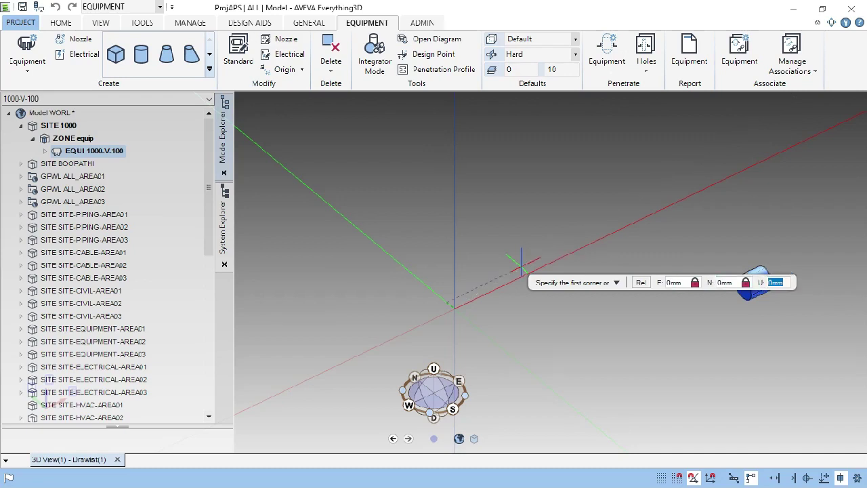
type("0")
key("Return")
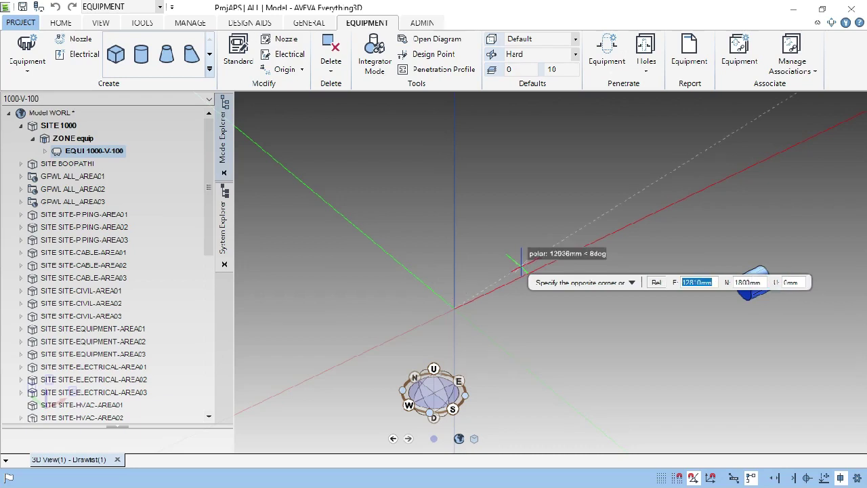
type("0")
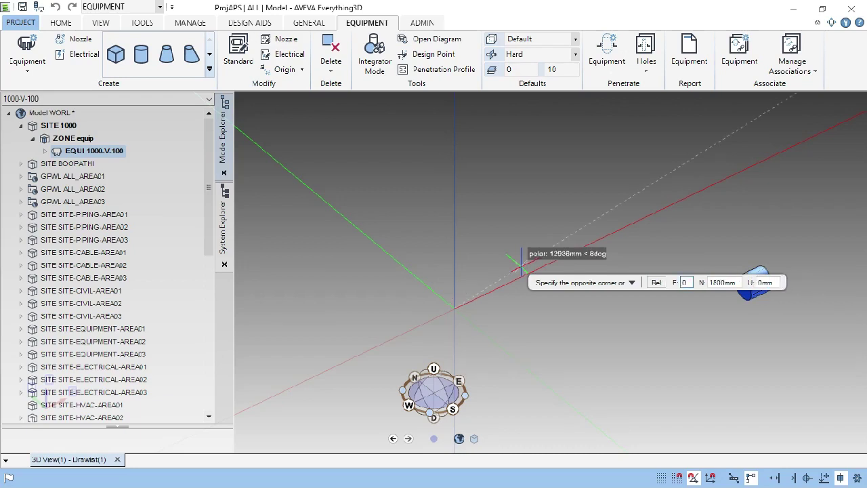
key("Tab")
type("0")
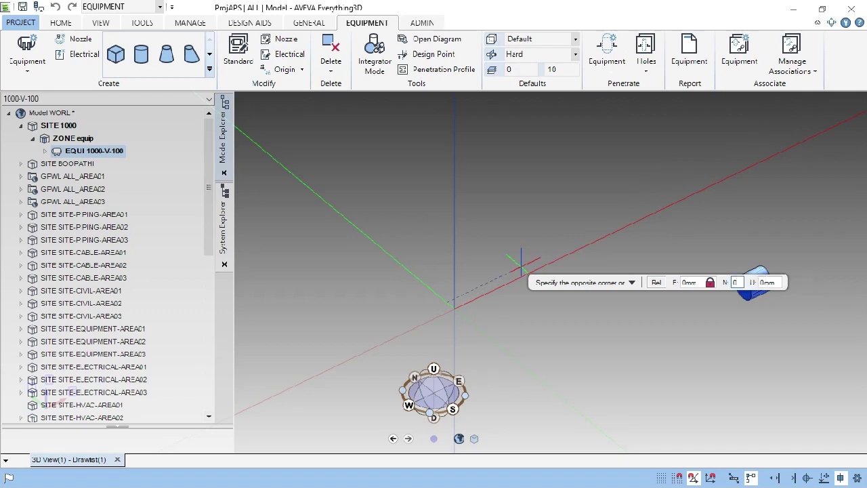
key("Tab")
type("0")
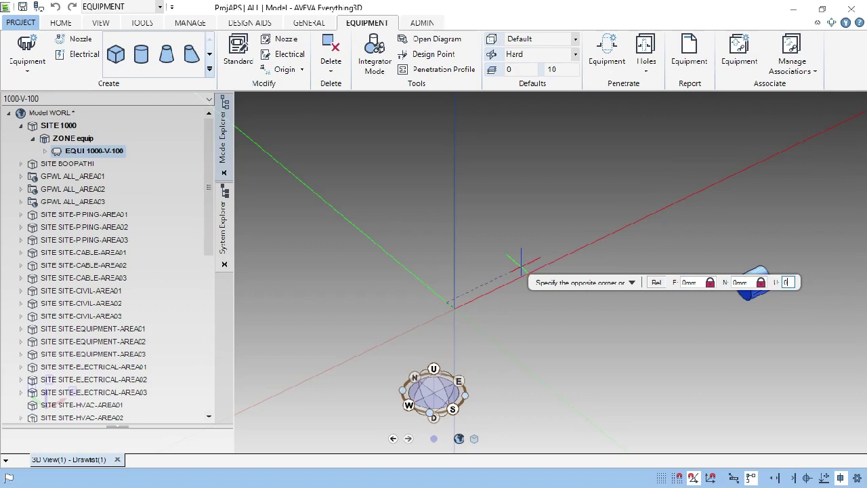
key("Tab")
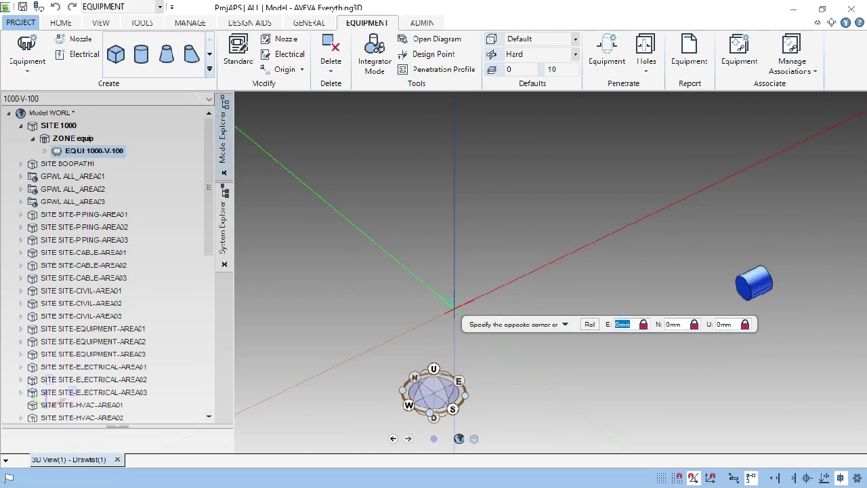
left_click(454, 308)
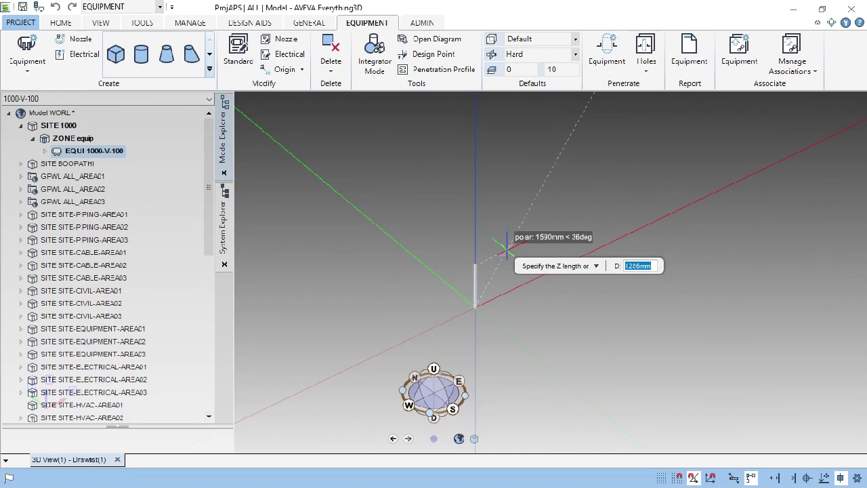
key("Escape")
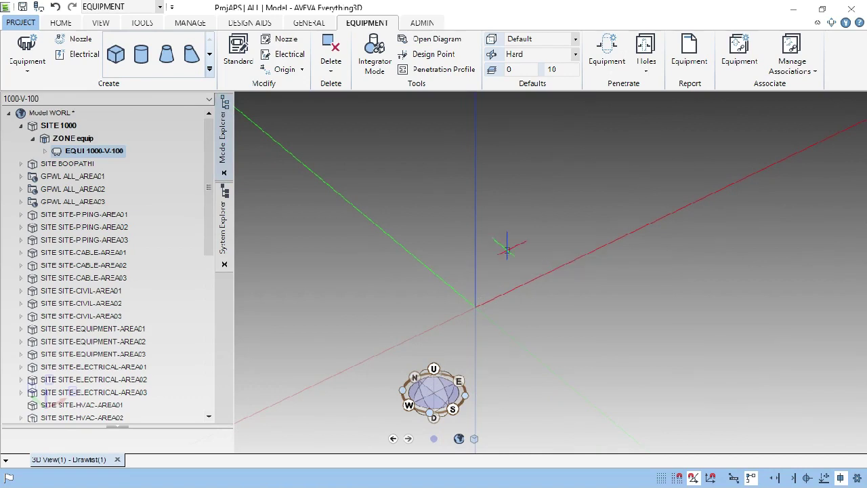
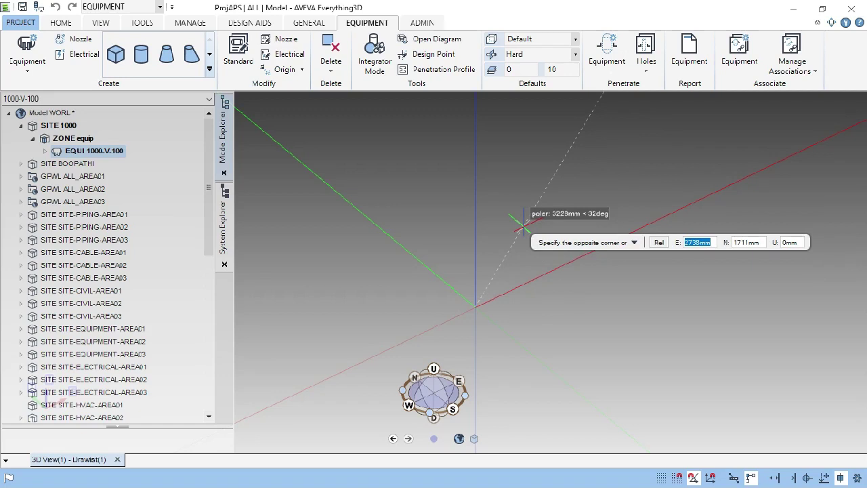
Step: Place the box's opposite corner at East 3000 mm, North 2000 mm, Up 0 mm
type("3000")
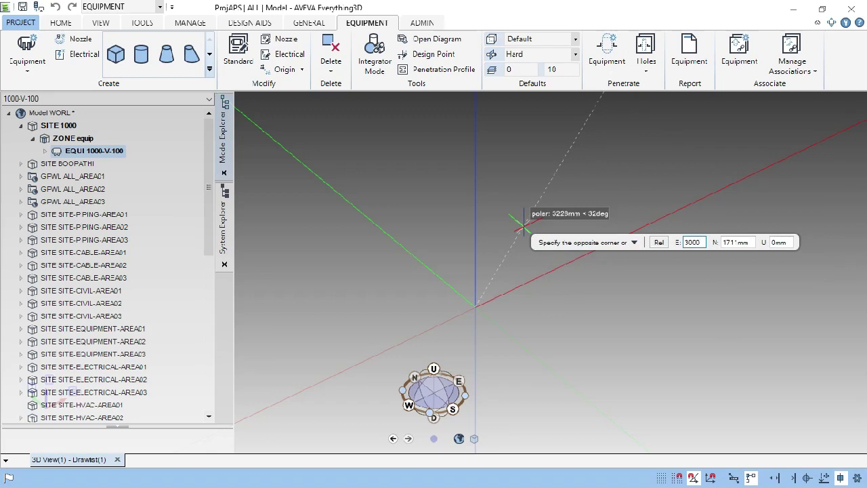
key("Tab")
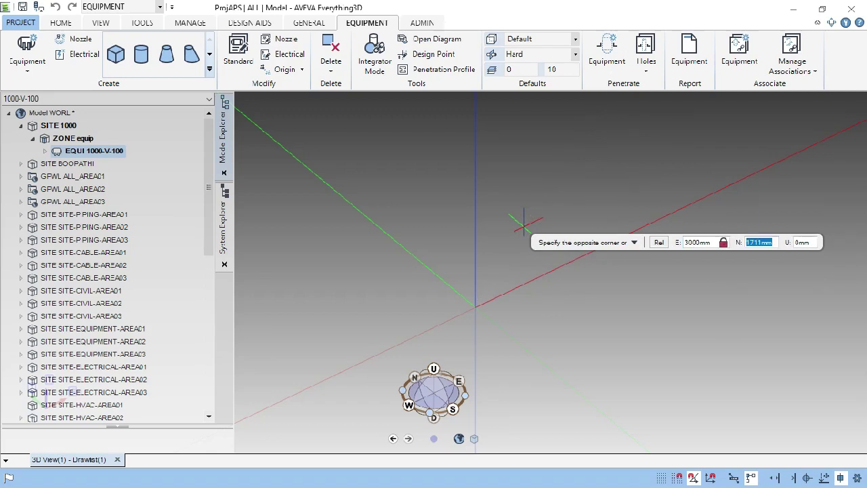
type("2000")
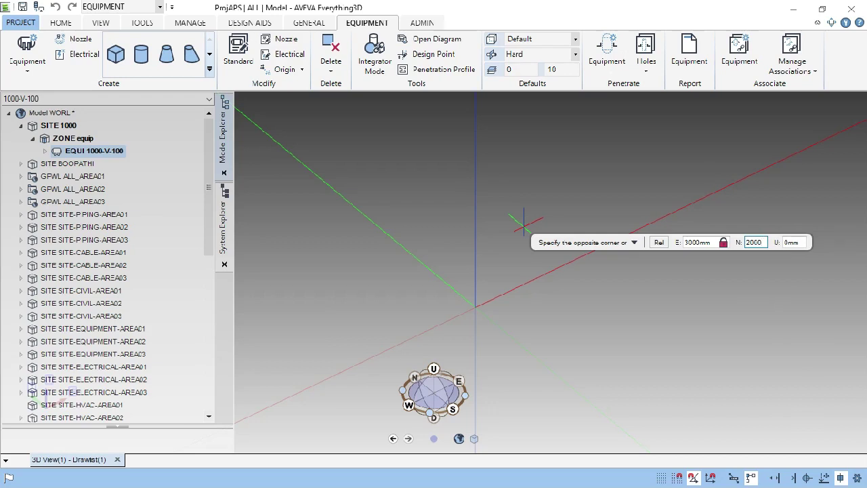
key("Tab")
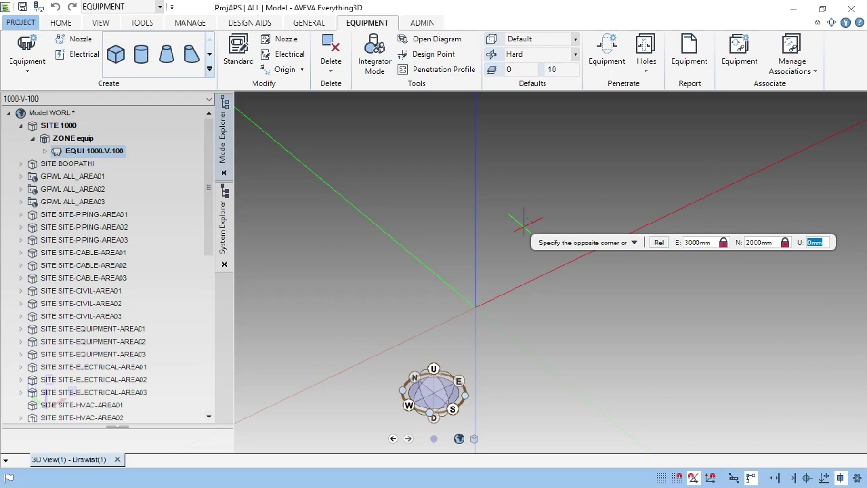
key("Tab")
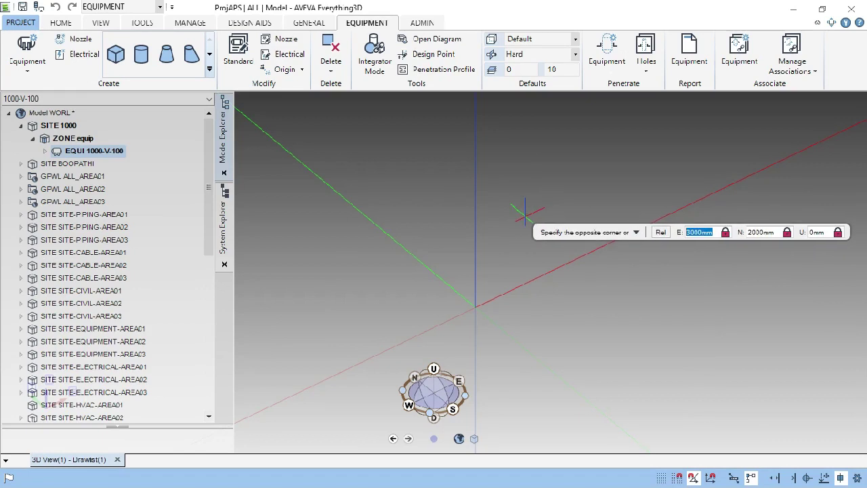
left_click(523, 210)
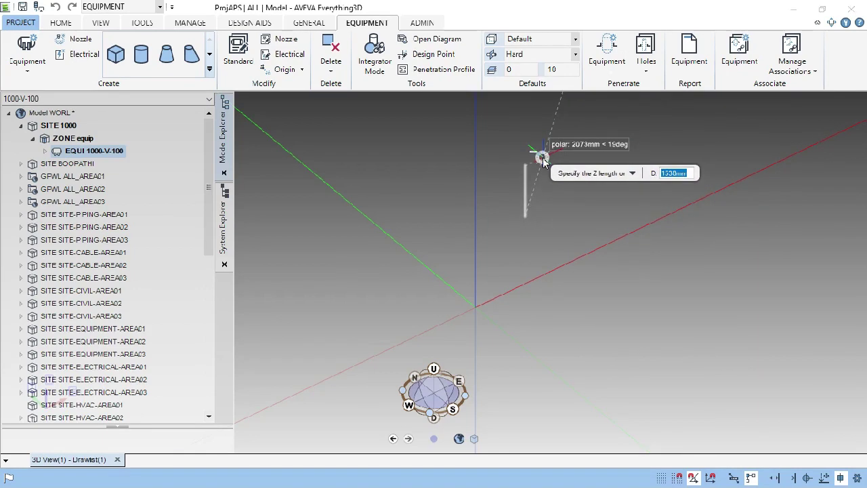
Step: Set the box's Z length to 5000 mm
right_click(543, 156)
left_click(510, 134)
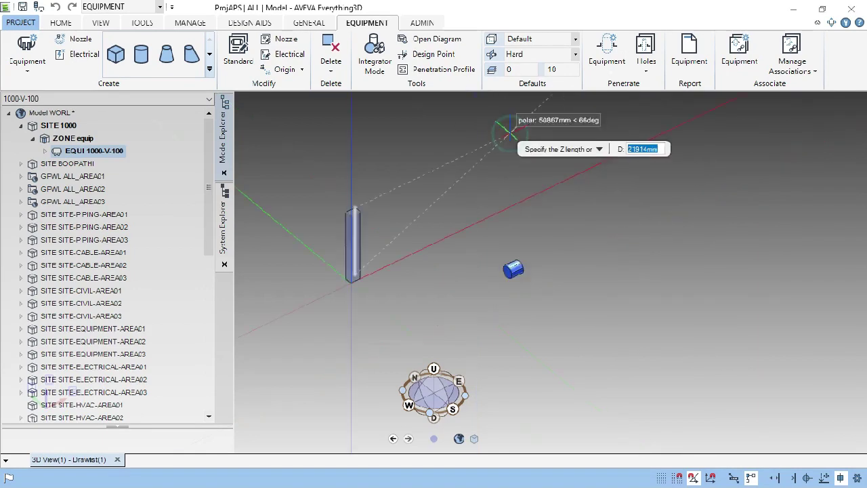
scroll(342, 227, "up", 5)
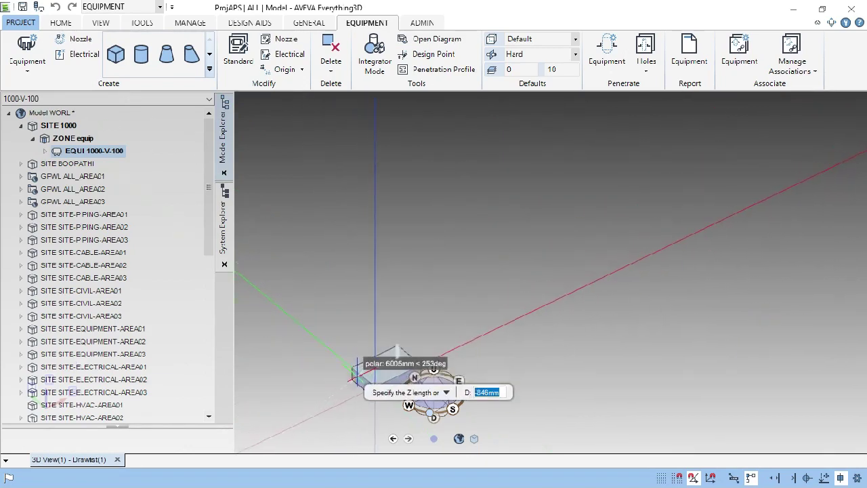
scroll(387, 365, "up", 1)
scroll(420, 288, "up", 1)
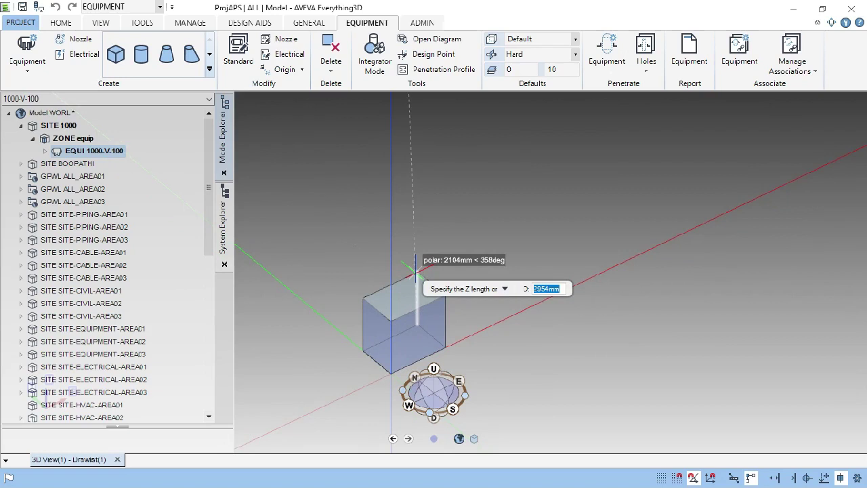
type("5000")
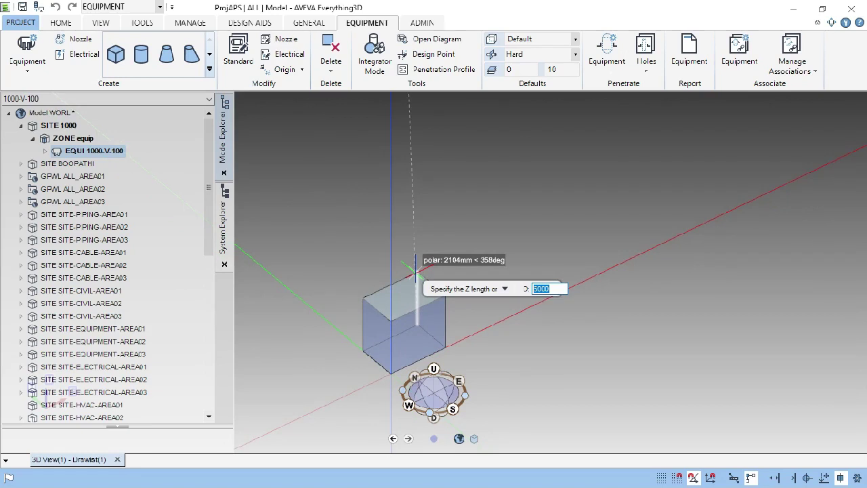
key("Return")
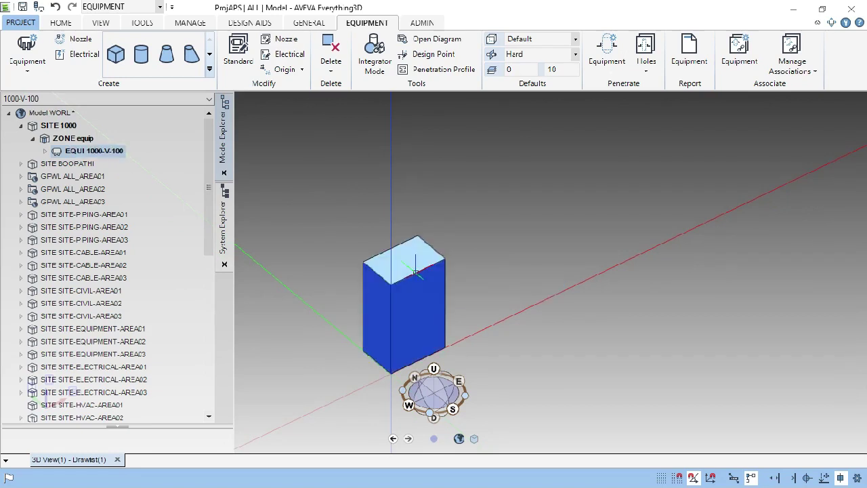
Step: Create an upright cylinder 2000 mm in diameter and 5000 mm high, placed freehand close to the East axis, east of the box
scroll(480, 269, "down", 3)
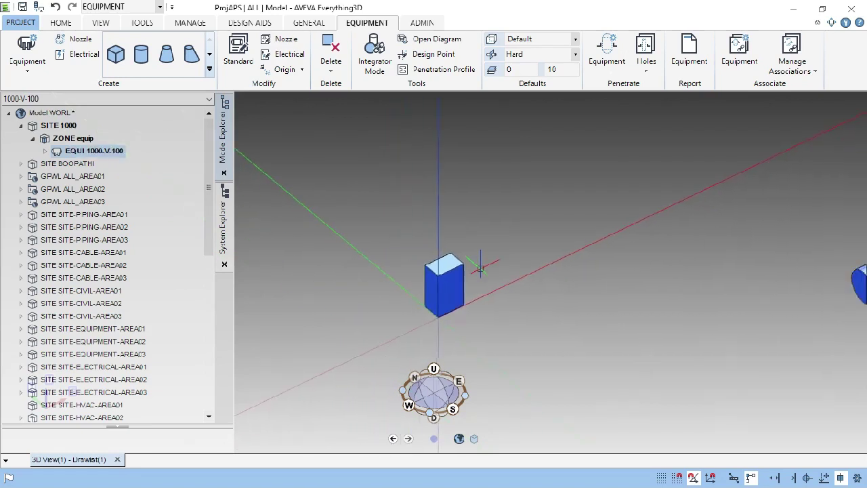
scroll(481, 269, "down", 2)
left_click(134, 60)
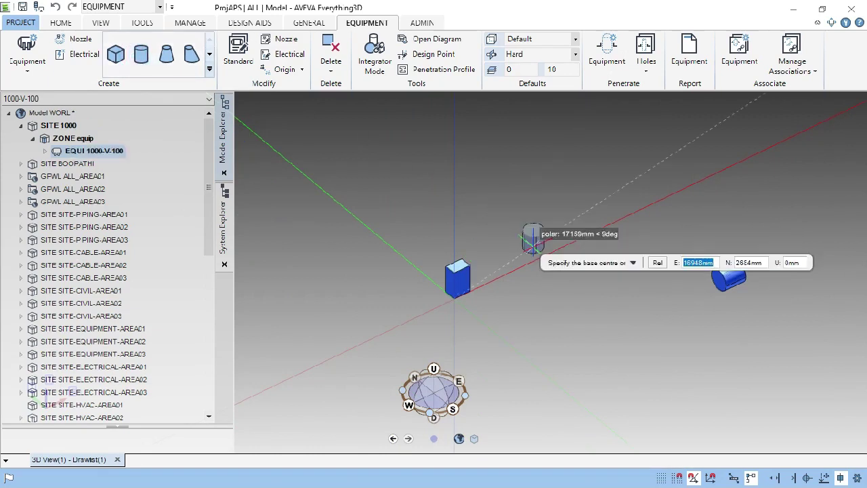
scroll(542, 248, "up", 2)
scroll(546, 245, "up", 1)
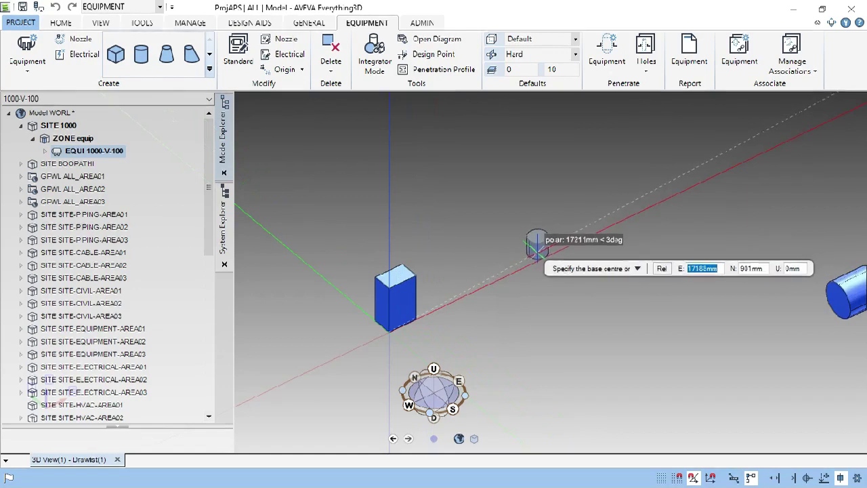
left_click(531, 255)
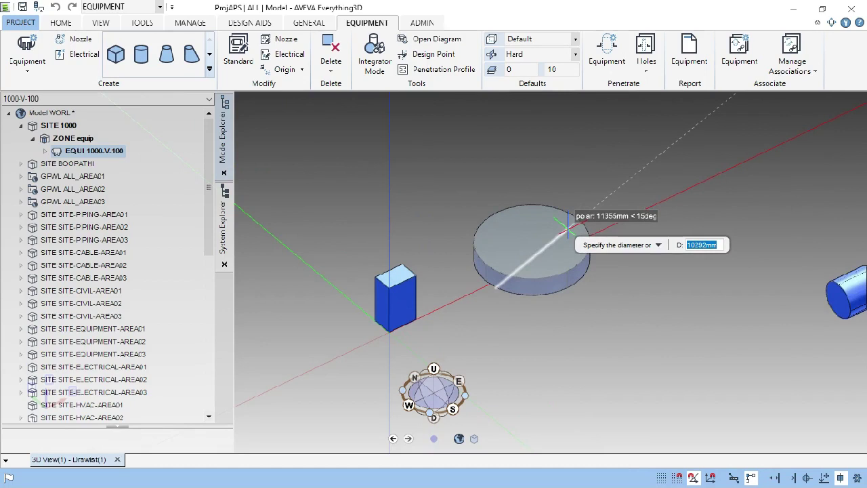
type("2000")
key("Return")
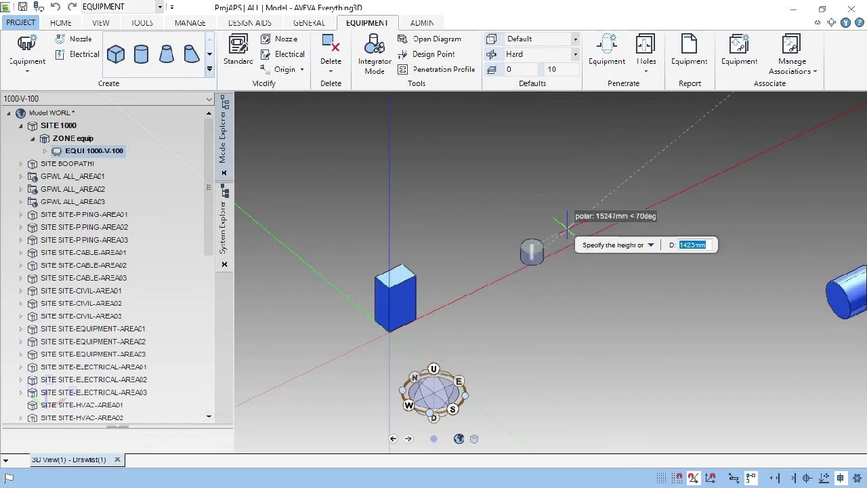
type("5000")
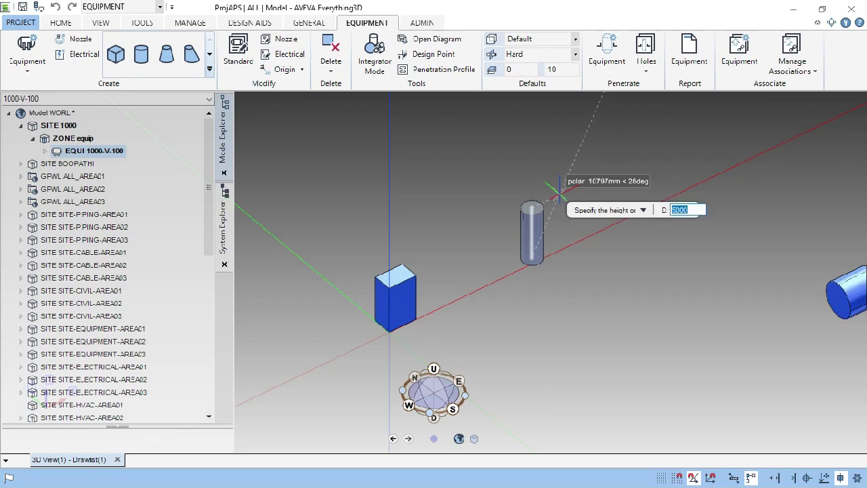
key("Return")
scroll(474, 257, "down", 3)
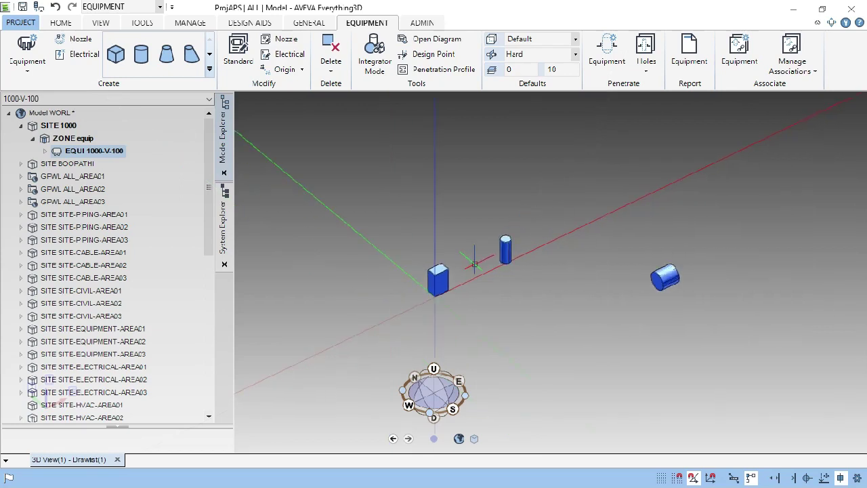
Step: Create a cone freehand south of the East axis near the upright cylinder, with a top diameter of about 3190 mm
scroll(538, 249, "up", 3)
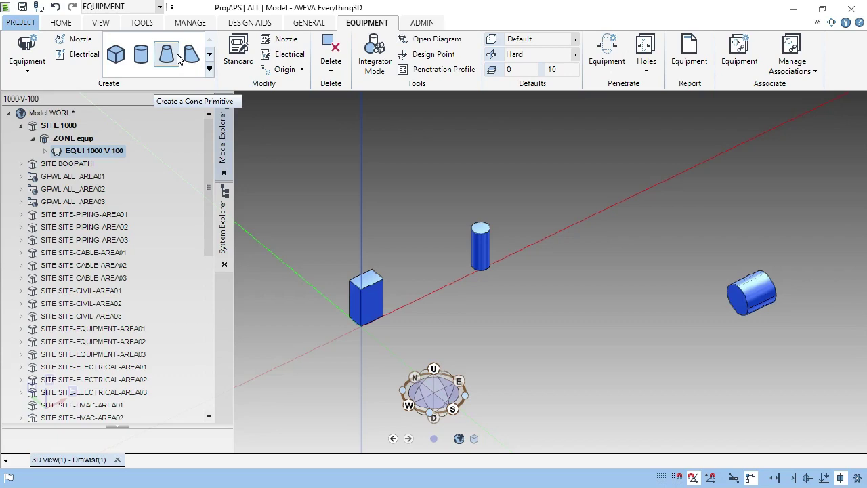
left_click(179, 59)
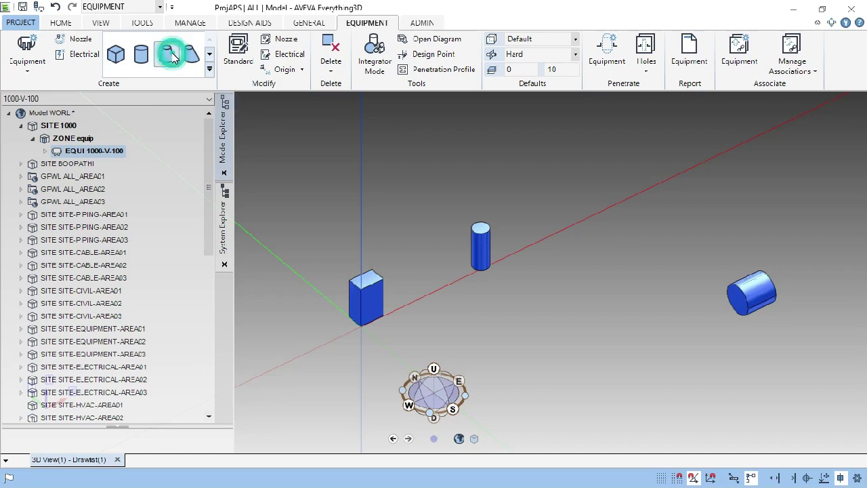
left_click(537, 294)
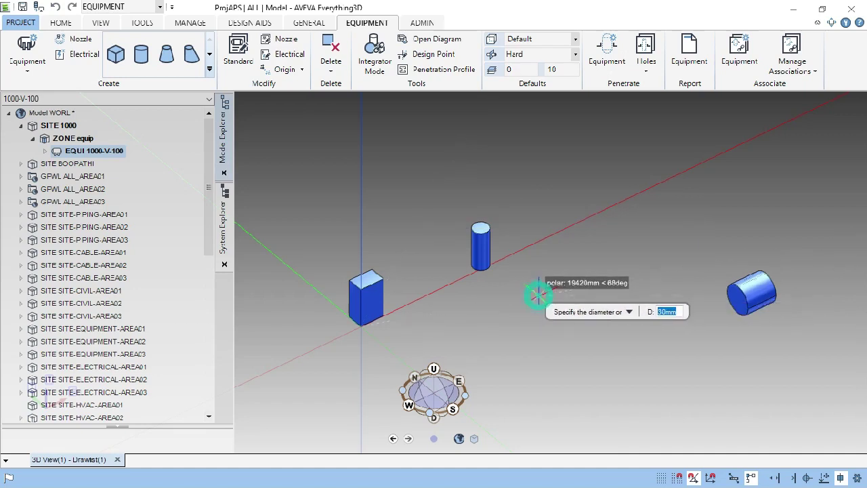
left_click(563, 277)
left_click(552, 249)
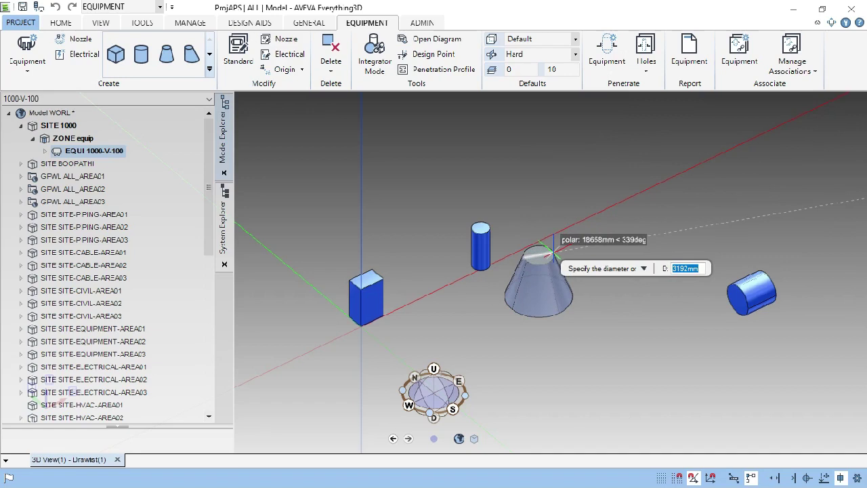
left_click(553, 252)
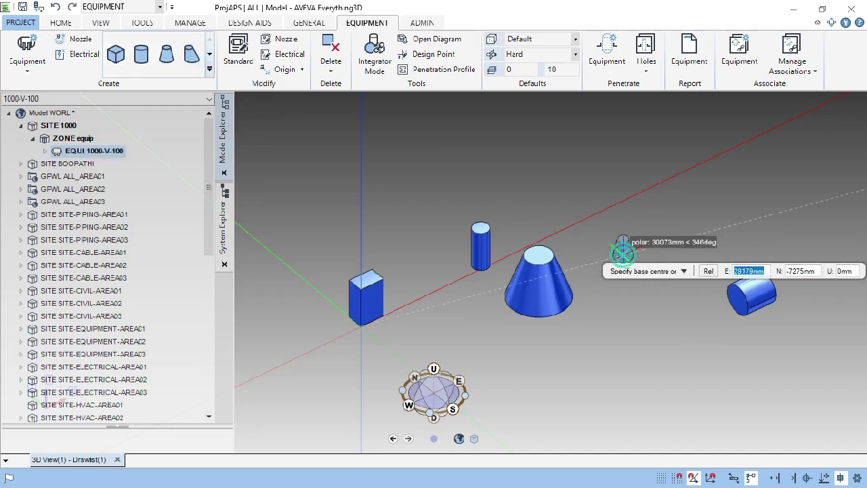
Step: Draw a snout based at about East 29180 mm, North -7280 mm, Up 0 mm, about 3660 mm high with a top diameter of about 1720 mm
left_click(624, 244)
left_click(640, 243)
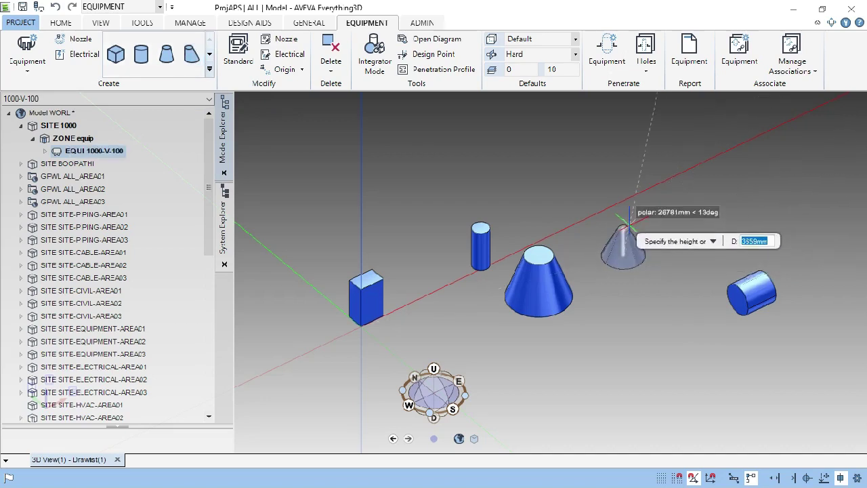
left_click(627, 224)
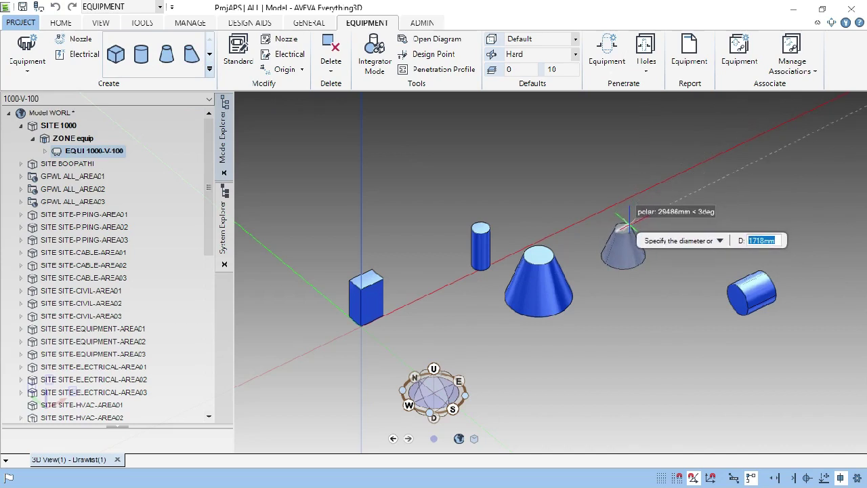
left_click(628, 224)
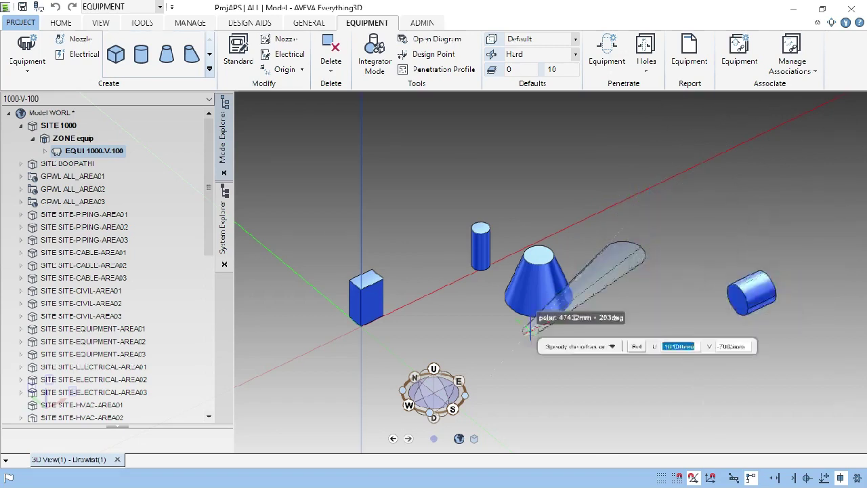
Step: Offset the snout's top in plan by about 280 mm in U and 150 mm in V
left_click(433, 368)
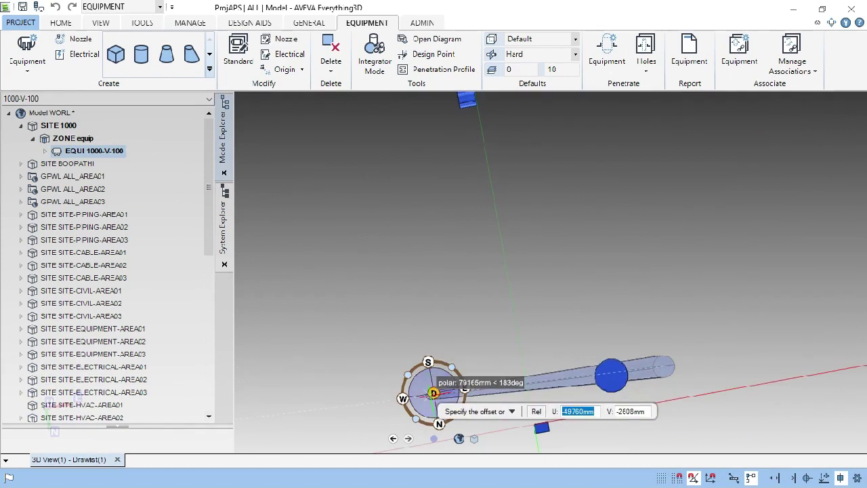
left_click(432, 392)
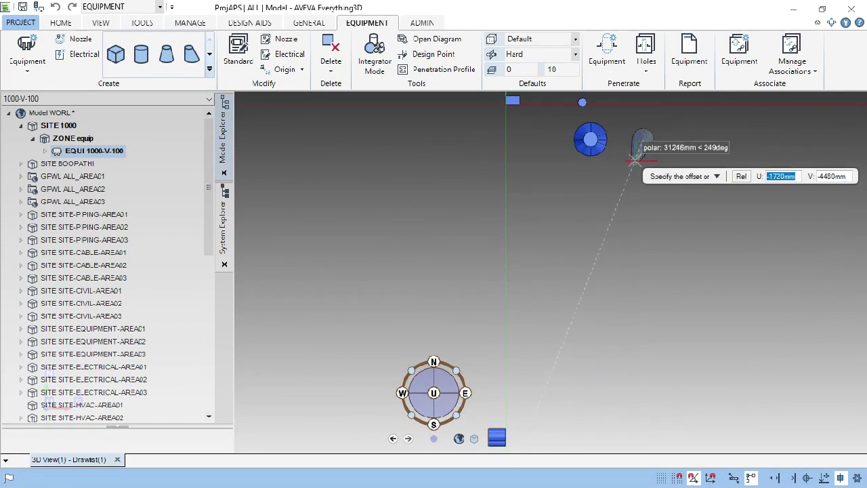
scroll(643, 137, "up", 5)
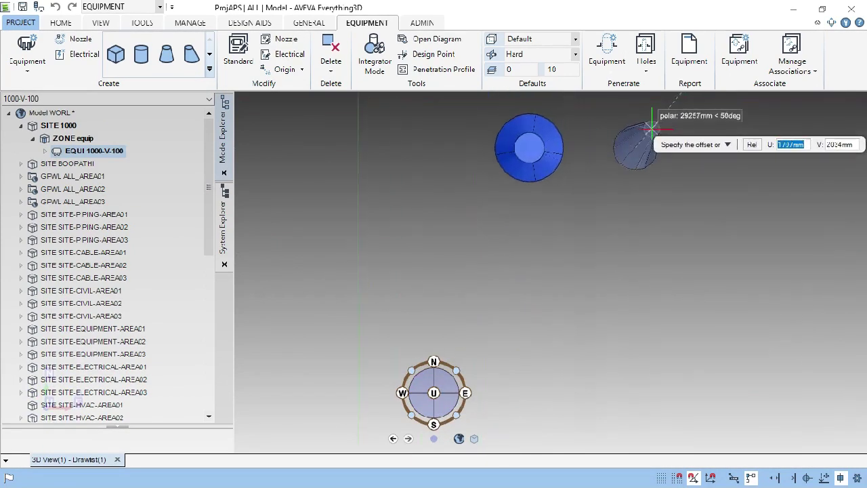
scroll(649, 135, "up", 5)
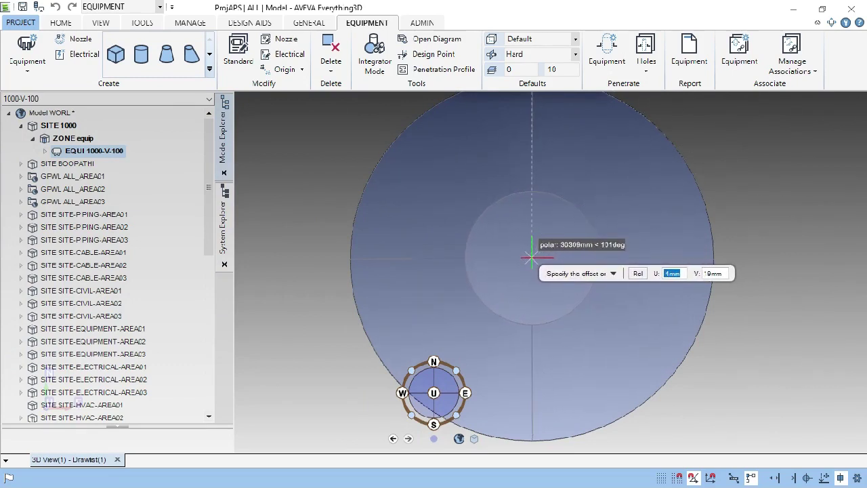
scroll(531, 258, "up", 2)
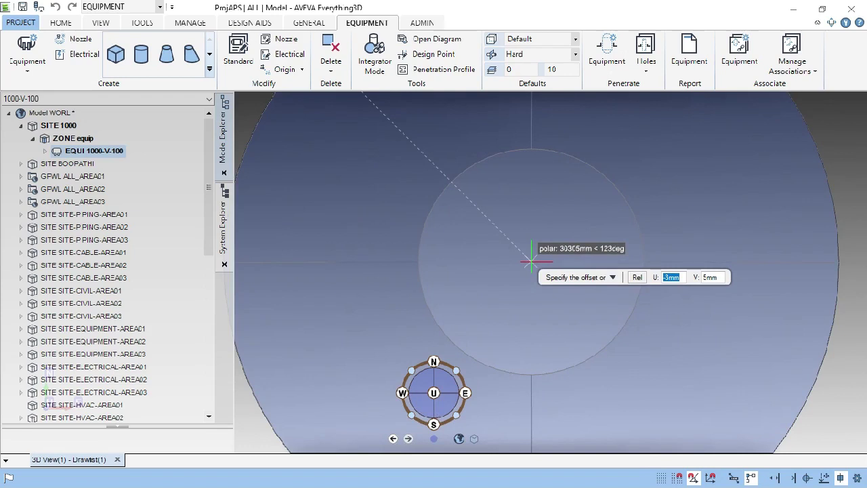
middle_click_drag(533, 260, 561, 246)
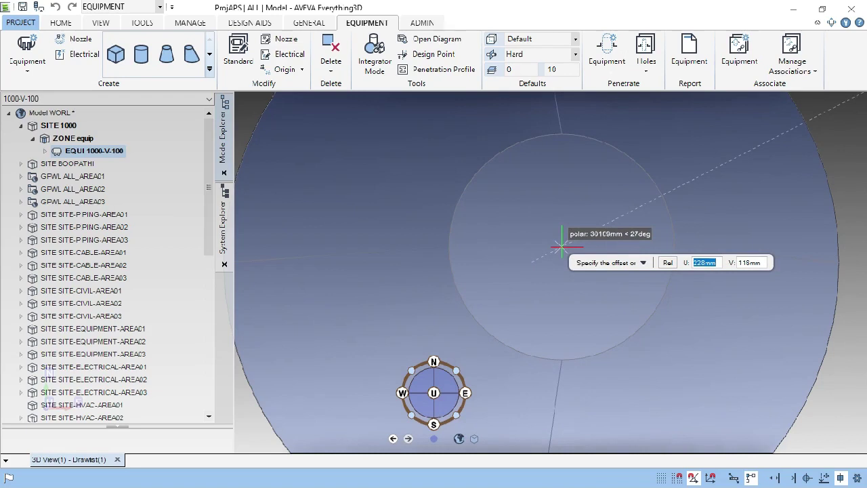
scroll(561, 247, "down", 3)
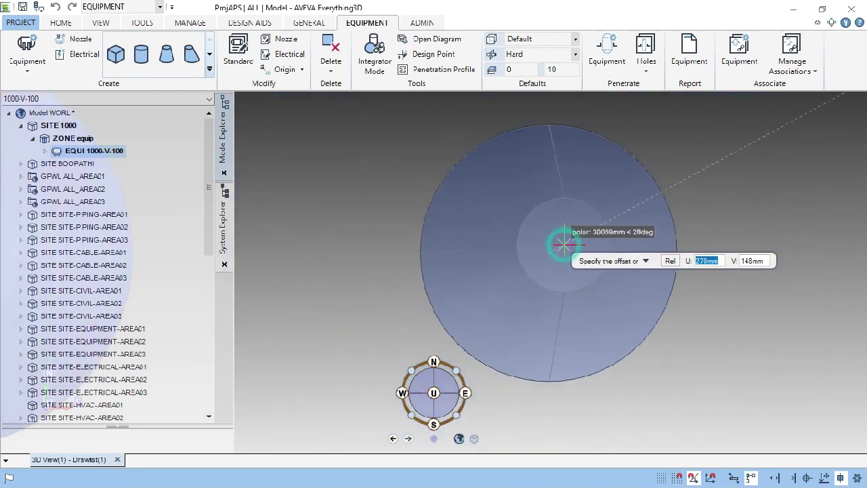
left_click(562, 247)
Step: Examine the finished snout from different angles and compare its shape with the cone beside it
middle_click_drag(624, 262, 559, 318)
scroll(607, 290, "down", 5)
middle_click_drag(633, 256, 620, 259)
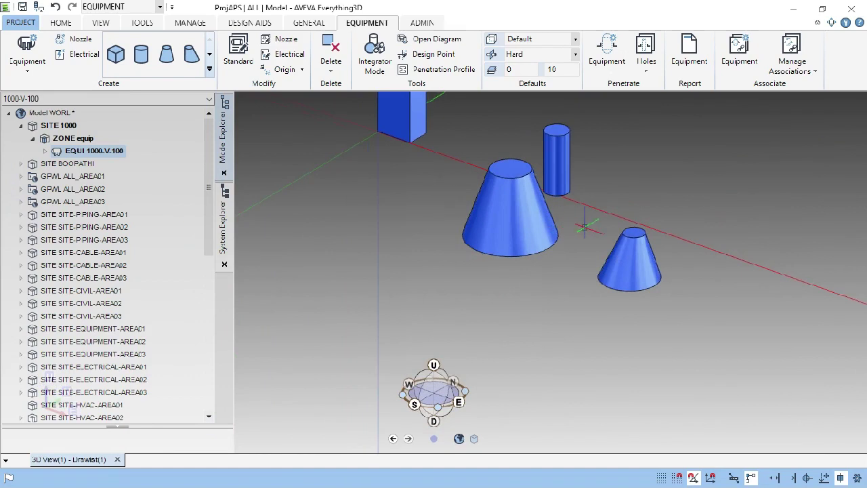
middle_click_drag(629, 264, 627, 242)
scroll(657, 215, "up", 2)
scroll(657, 241, "up", 2)
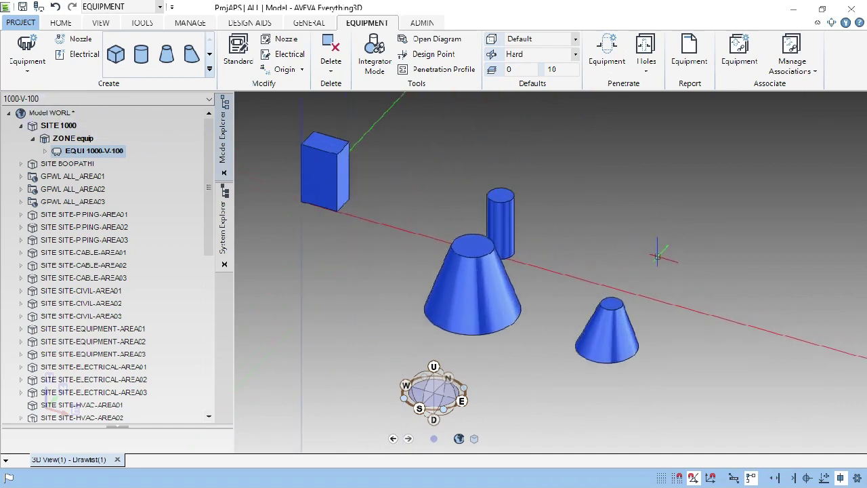
scroll(576, 271, "down", 3)
scroll(598, 308, "up", 2)
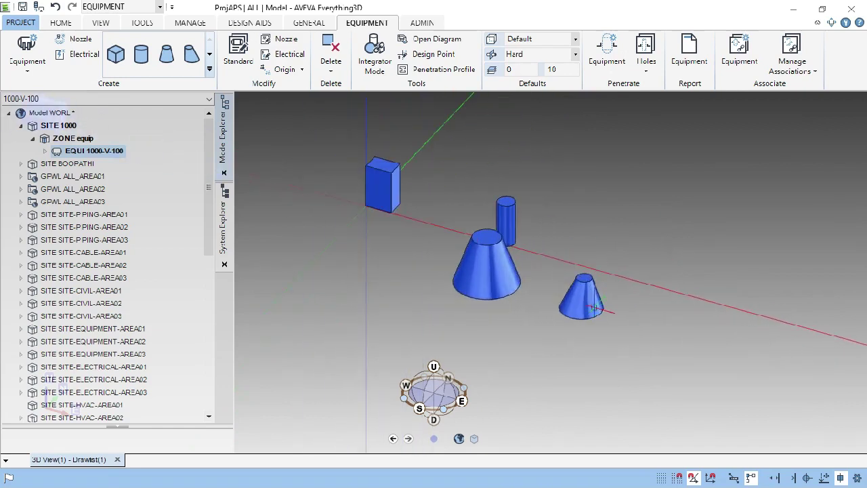
Step: Draw a pyramid base of about 1370 mm in X by 1410 mm in Y, centred near East 36375 mm, North -9070 mm, Up 0 mm
left_click(210, 55)
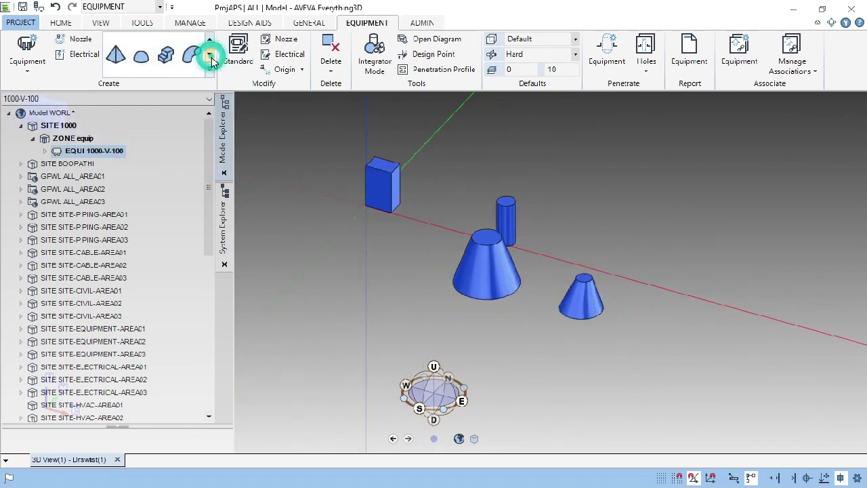
left_click(116, 57)
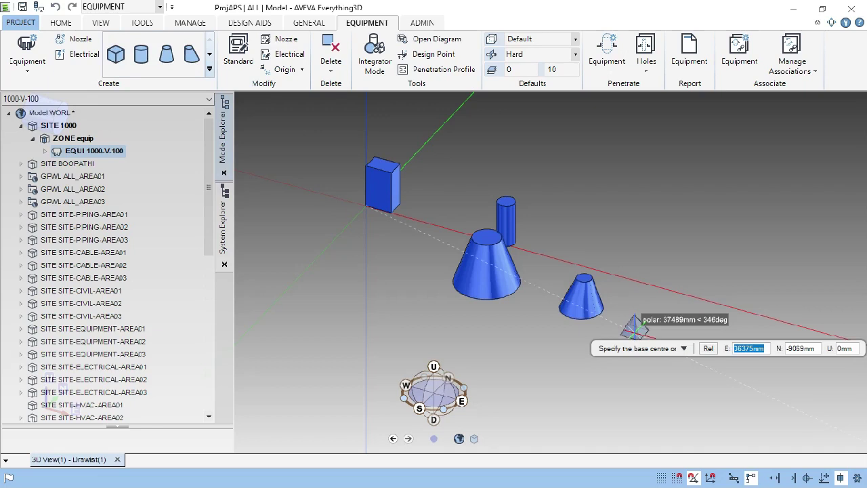
left_click(632, 330)
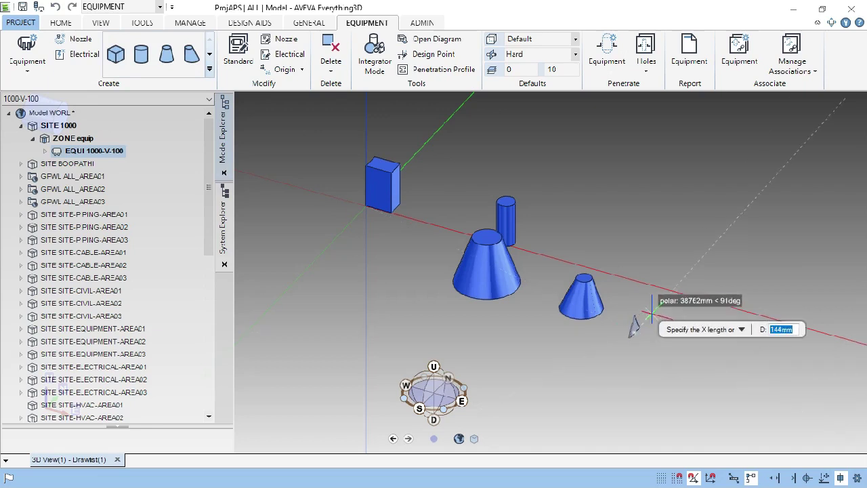
right_click(642, 269)
left_click(601, 228)
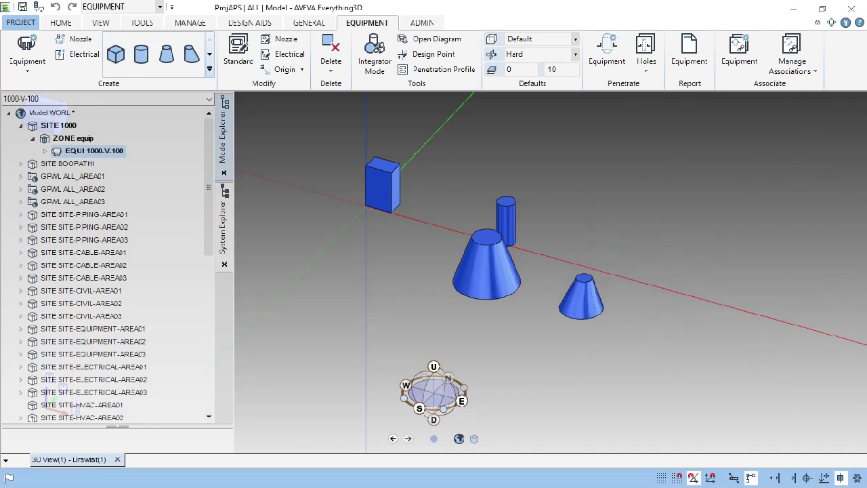
scroll(540, 313, "up", 6)
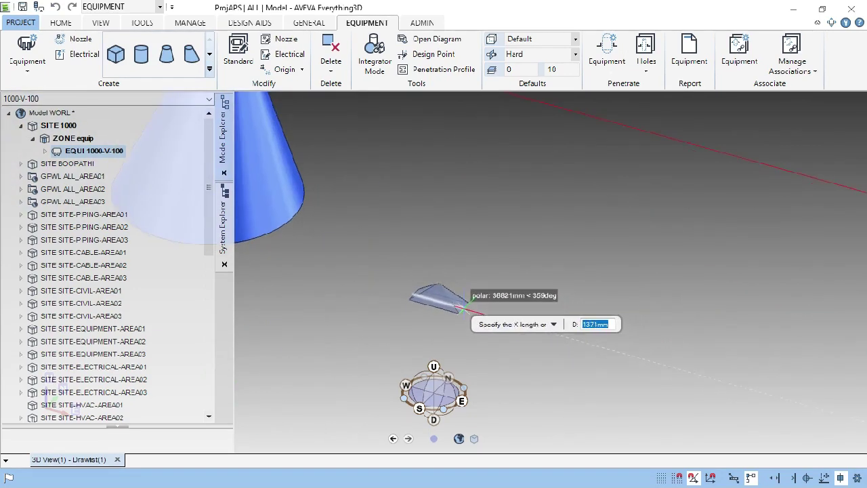
left_click(460, 306)
left_click(467, 293)
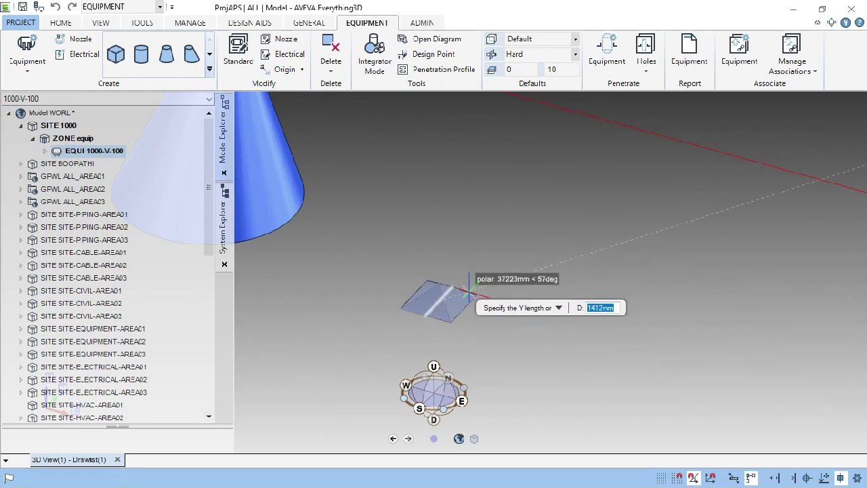
Step: Give the pyramid a height and a narrow rectangular top, offset by about -160 mm in U and 770 mm in V
left_click(452, 257)
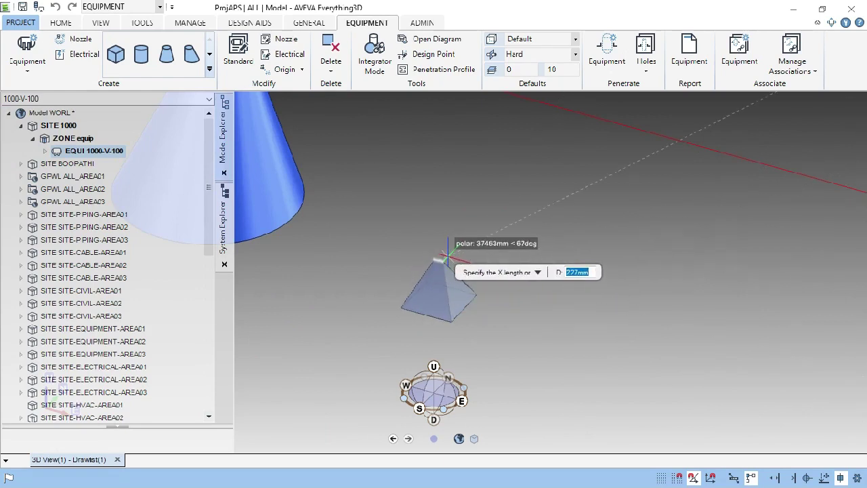
left_click(455, 249)
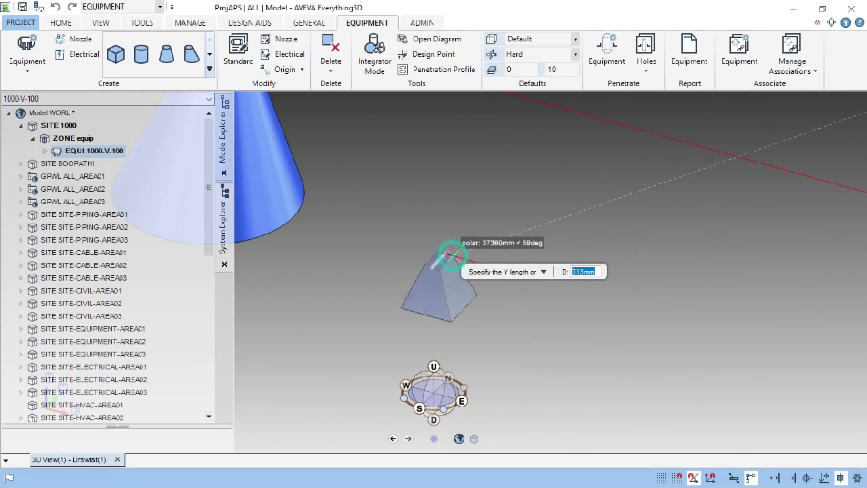
left_click(462, 250)
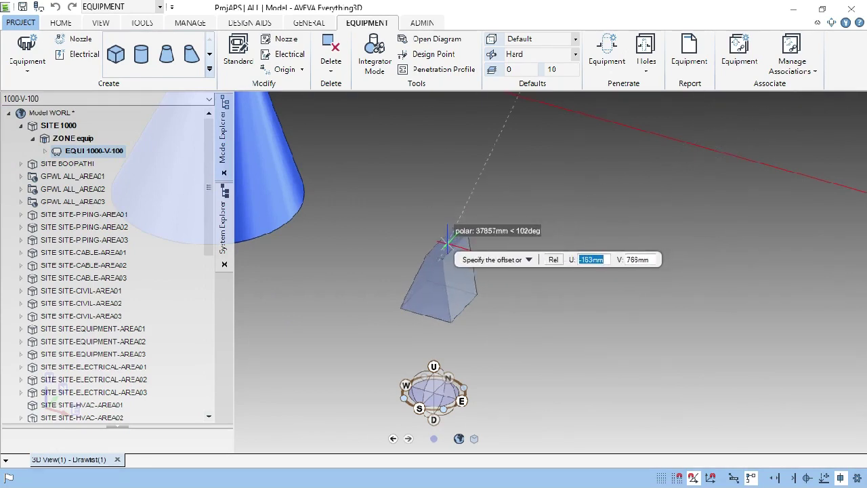
left_click(447, 242)
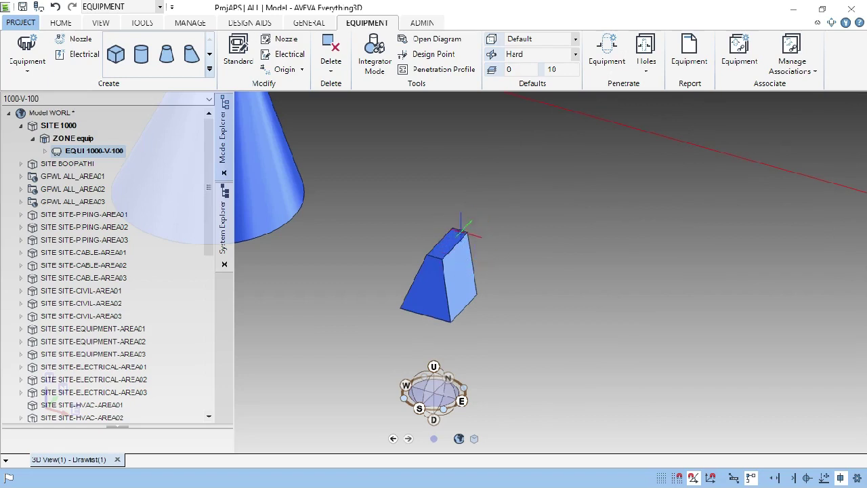
Step: Draw a dish about 560 mm high on the ground plane east of the pyramid
scroll(559, 269, "down", 3)
middle_click_drag(560, 284, 560, 269)
left_click(209, 55)
left_click(209, 42)
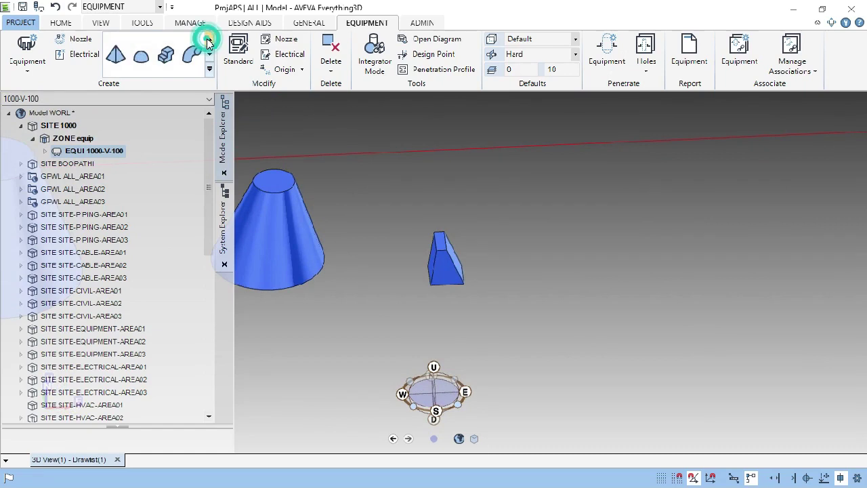
left_click(139, 58)
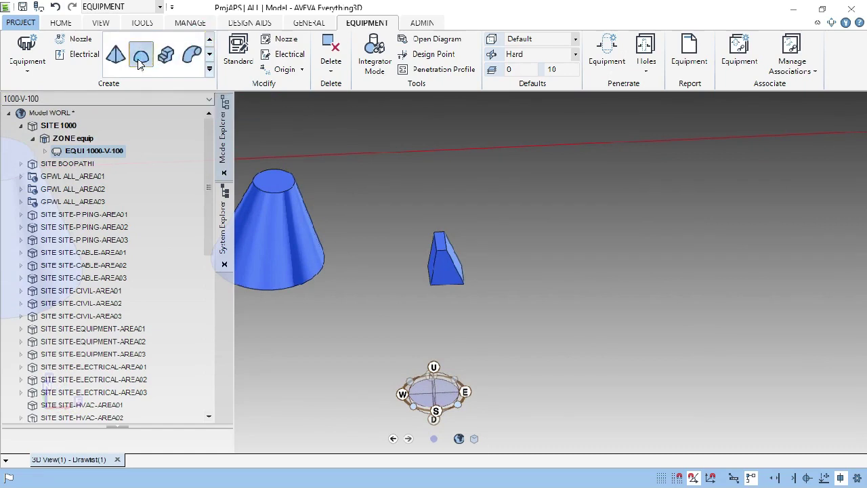
left_click(561, 245)
left_click(576, 235)
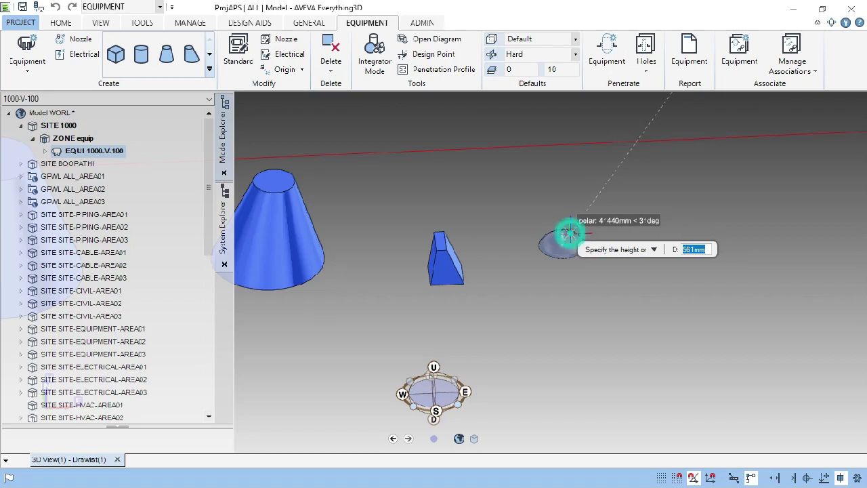
left_click(569, 234)
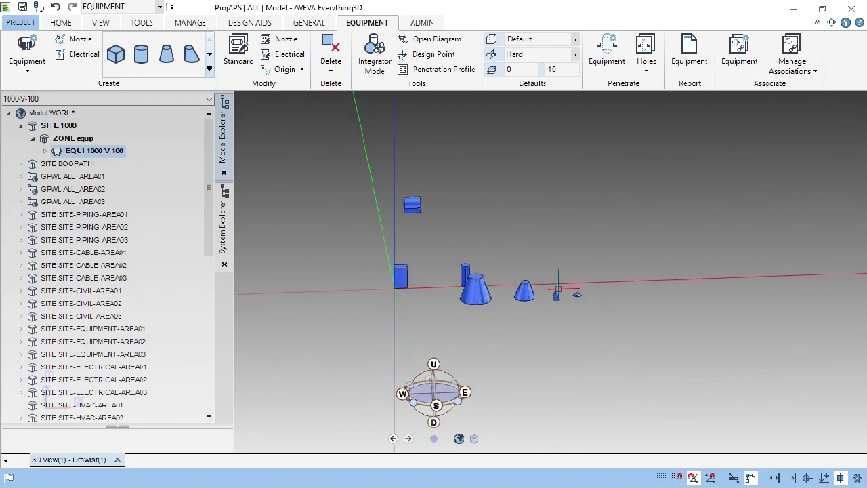
Step: Look straight down on the equipment in plan and frame the area around the box
scroll(591, 286, "up", 10)
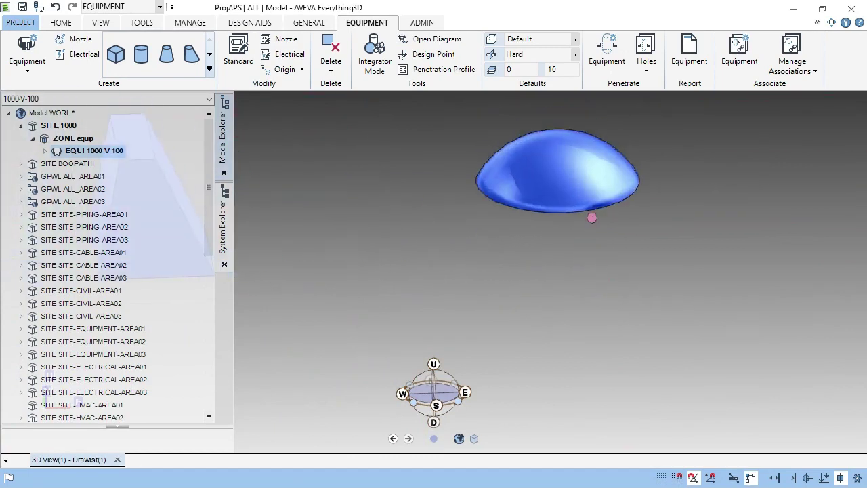
scroll(591, 215, "down", 3)
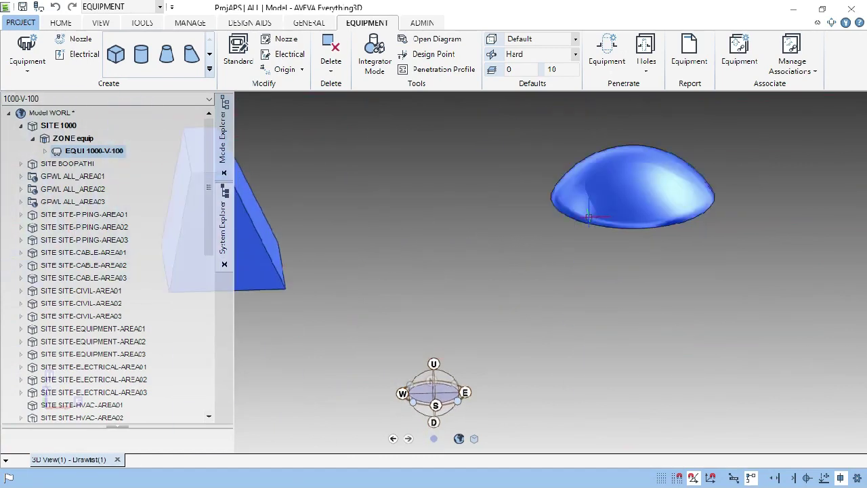
scroll(588, 217, "down", 5)
scroll(434, 241, "up", 4)
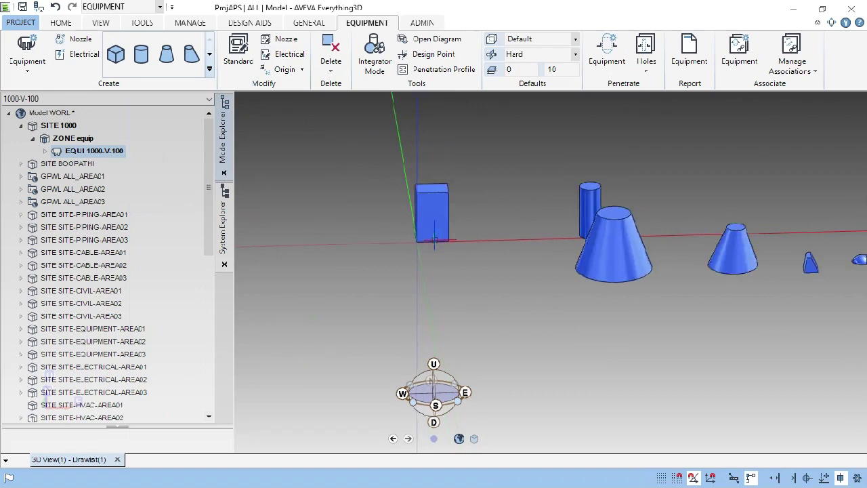
scroll(434, 241, "up", 2)
left_click(209, 60)
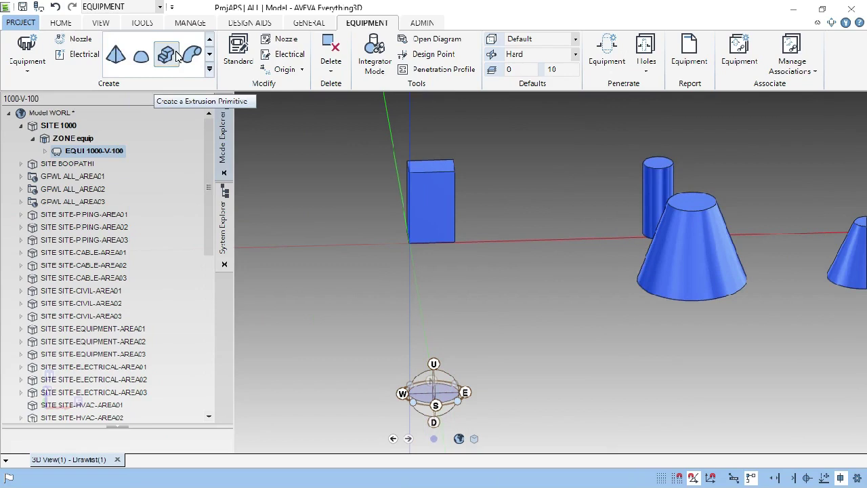
left_click(177, 57)
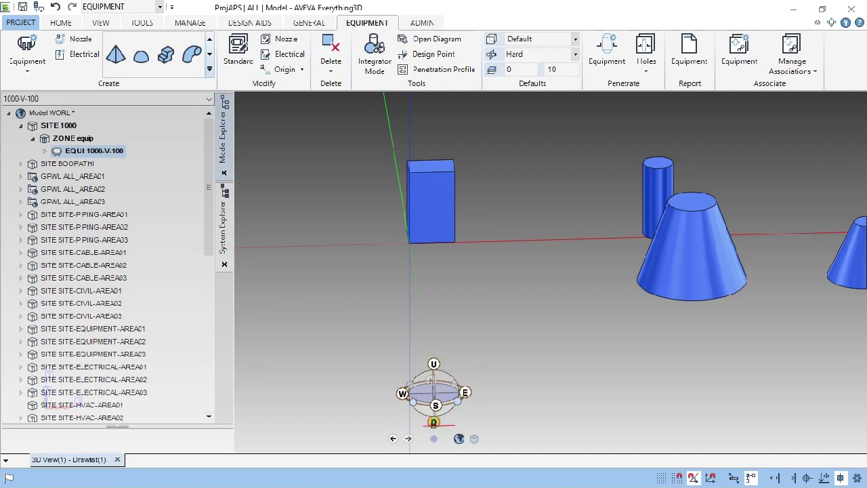
left_click(433, 423)
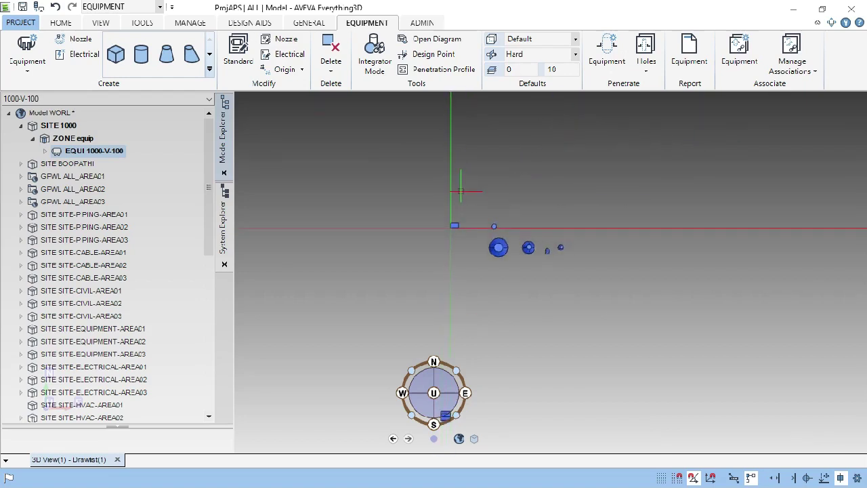
scroll(462, 232, "up", 5)
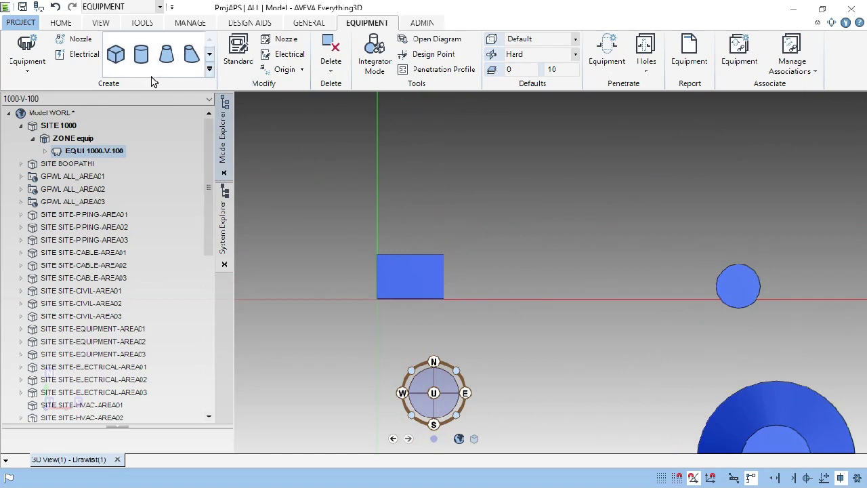
Step: Start an extrusion primitive with its first corner east of the box, at about East 5770 mm, North 1230 mm, Up 0 mm
left_click(209, 54)
left_click(209, 42)
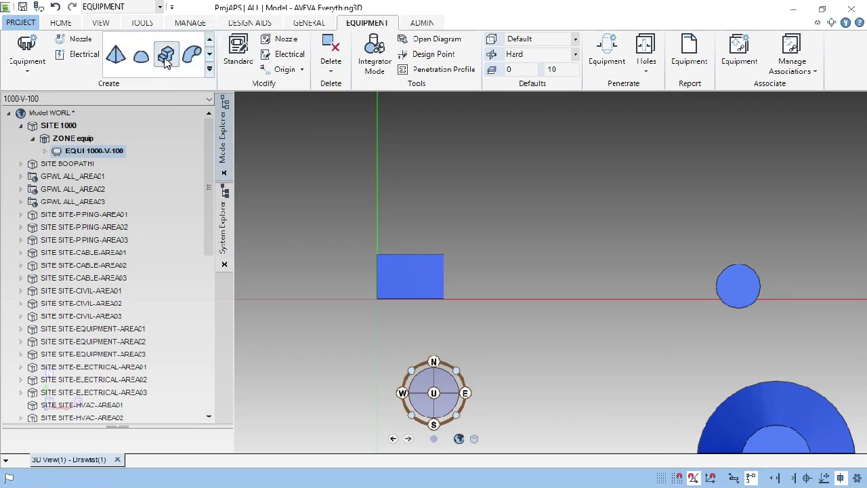
left_click(166, 58)
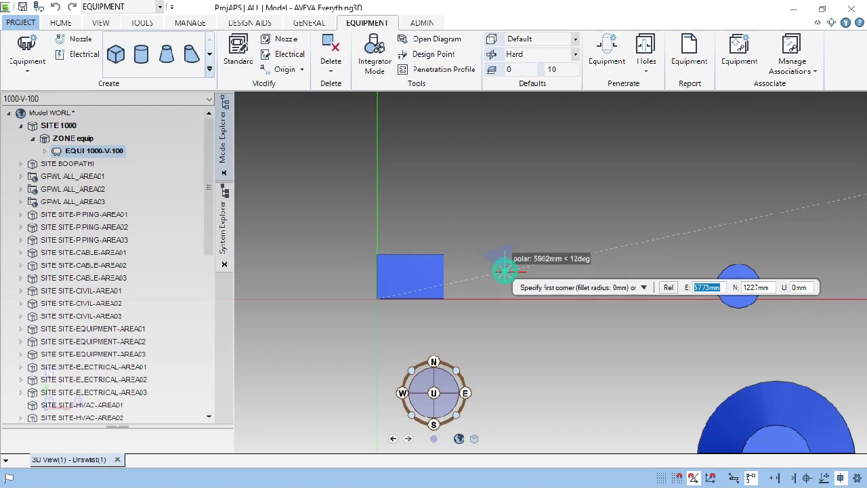
left_click(504, 271)
Step: Inspect the extrusion preview in an isometric view and return to the plan view
right_click(554, 276)
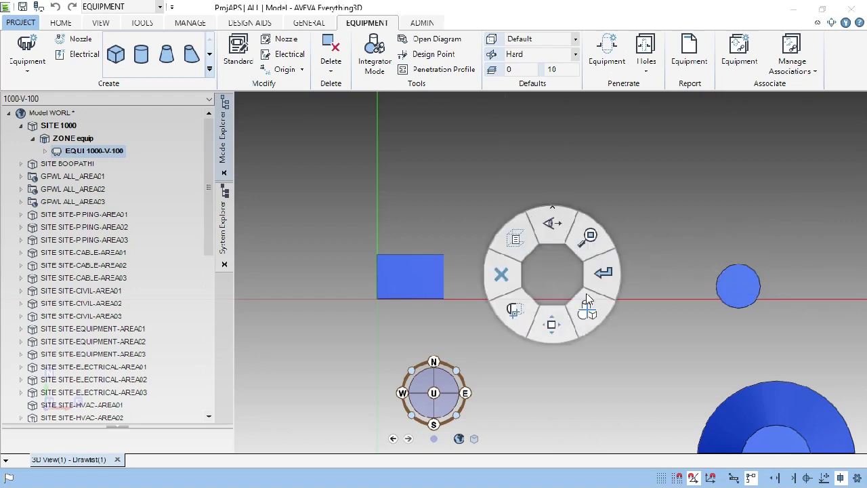
left_click(551, 274)
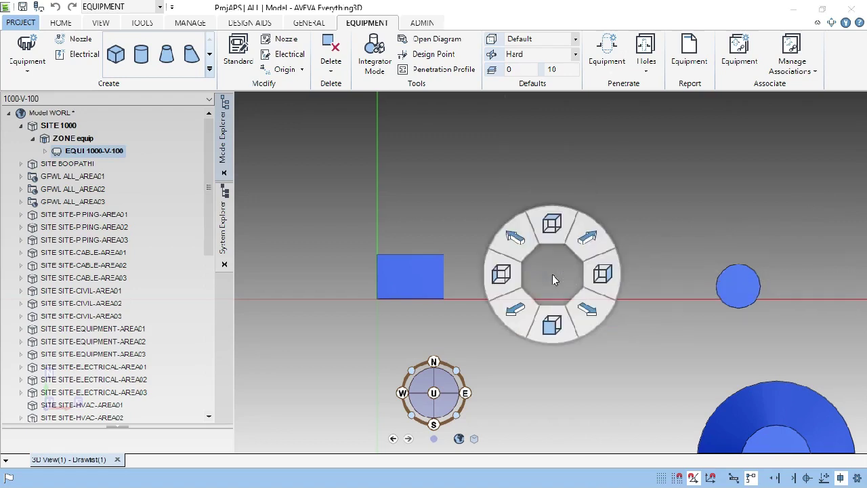
left_click(593, 245)
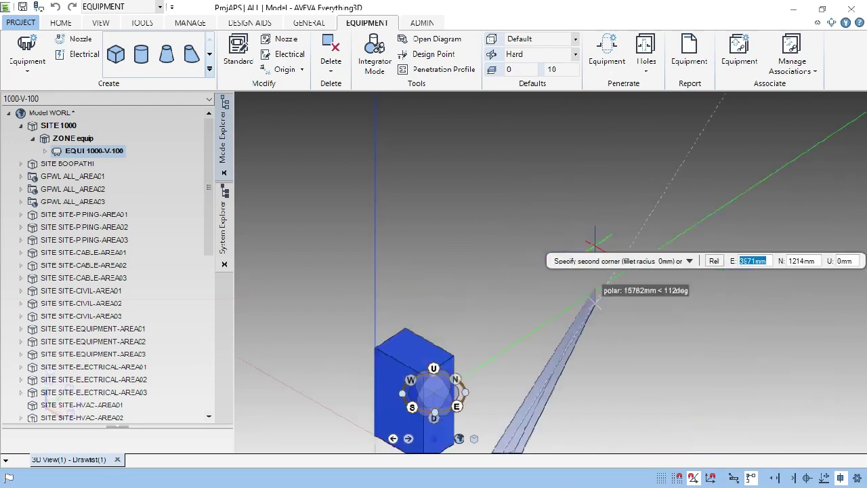
scroll(577, 314, "up", 6)
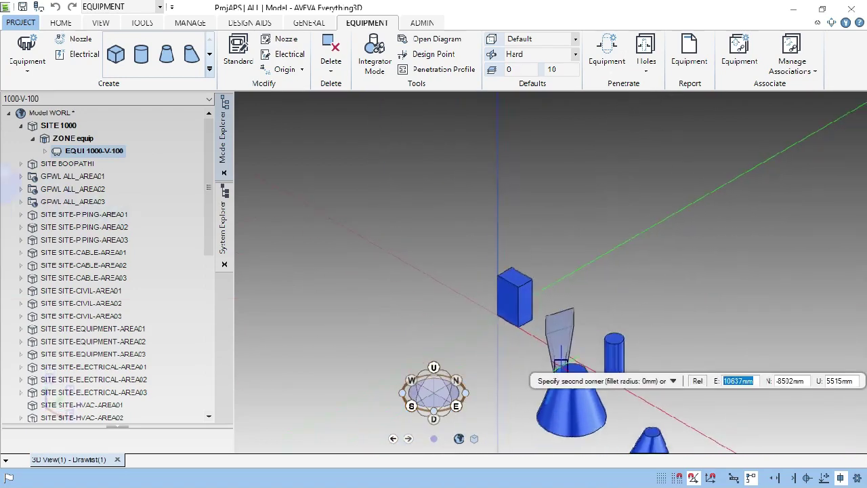
scroll(577, 314, "down", 6)
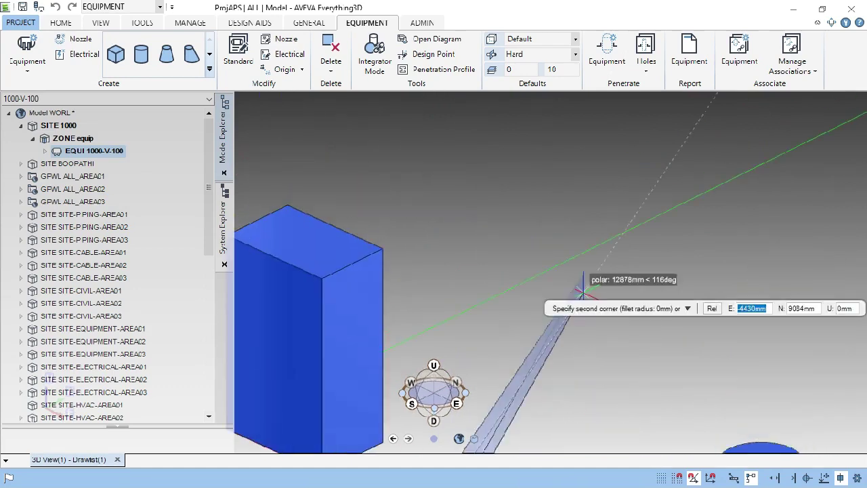
scroll(489, 324, "up", 5)
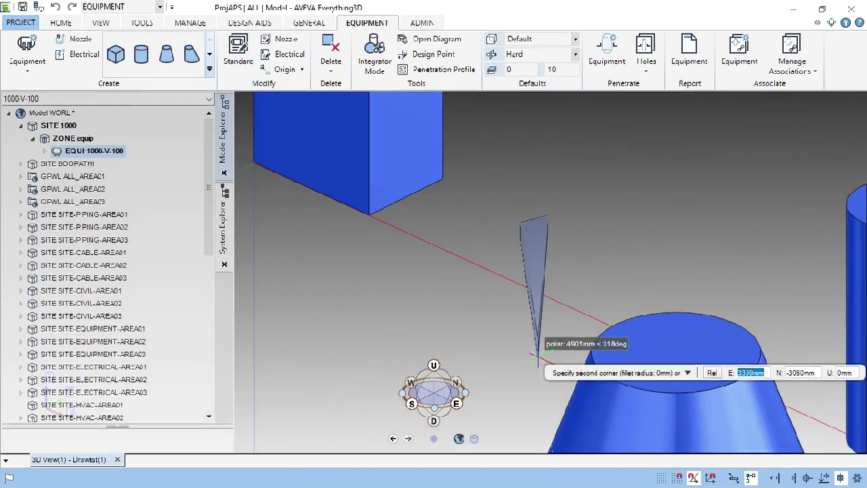
right_click(571, 269)
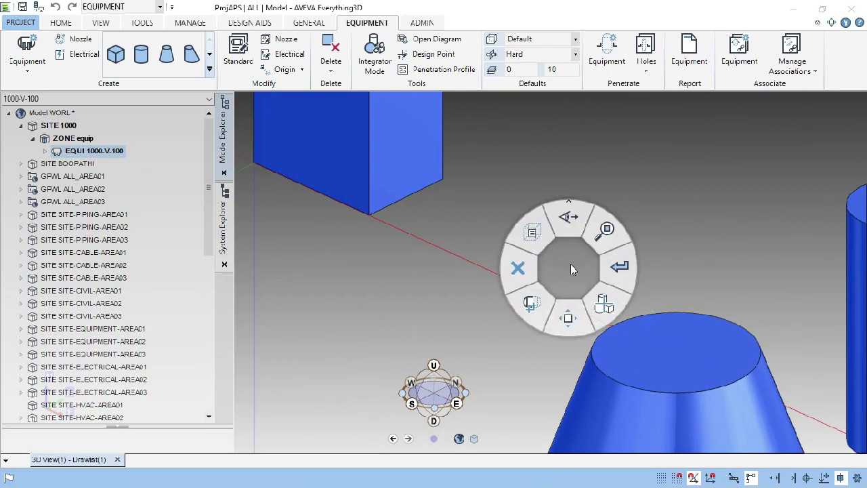
left_click(568, 218)
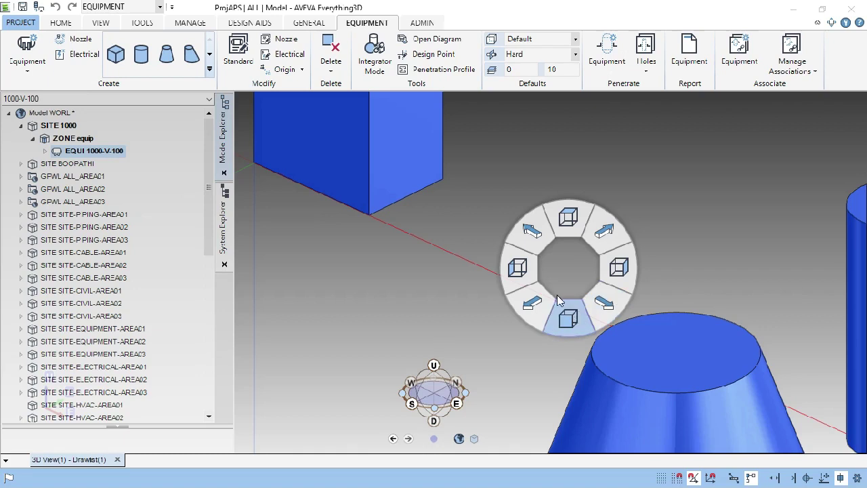
left_click(567, 216)
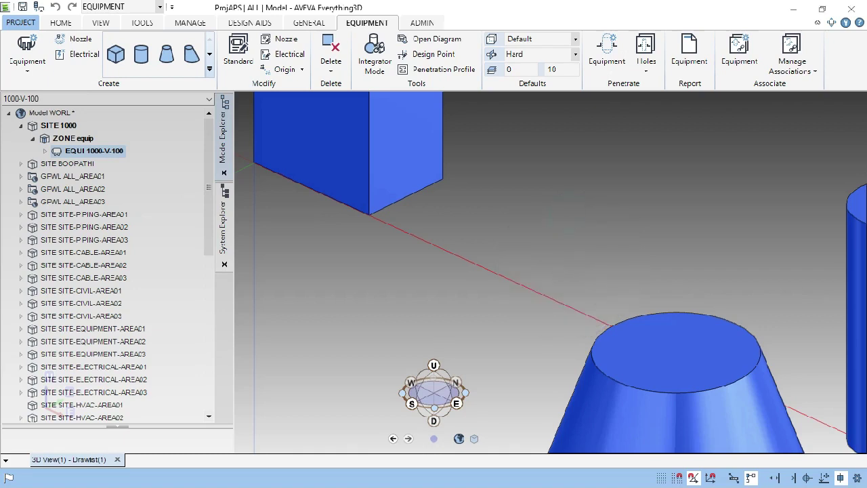
Step: Pick the remaining corners of a small extrusion footprint on the ground plane east of the box and finish the outline
scroll(557, 347, "down", 3)
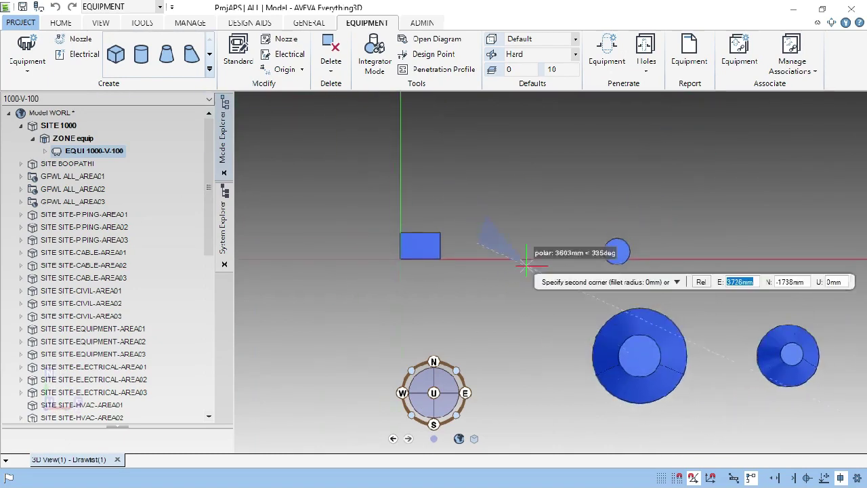
scroll(483, 223, "up", 6)
scroll(482, 277, "up", 3)
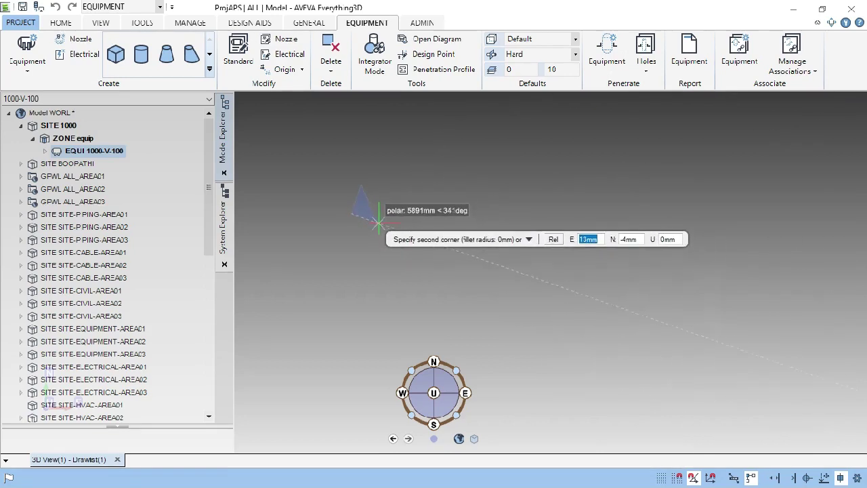
left_click(348, 183)
left_click(382, 180)
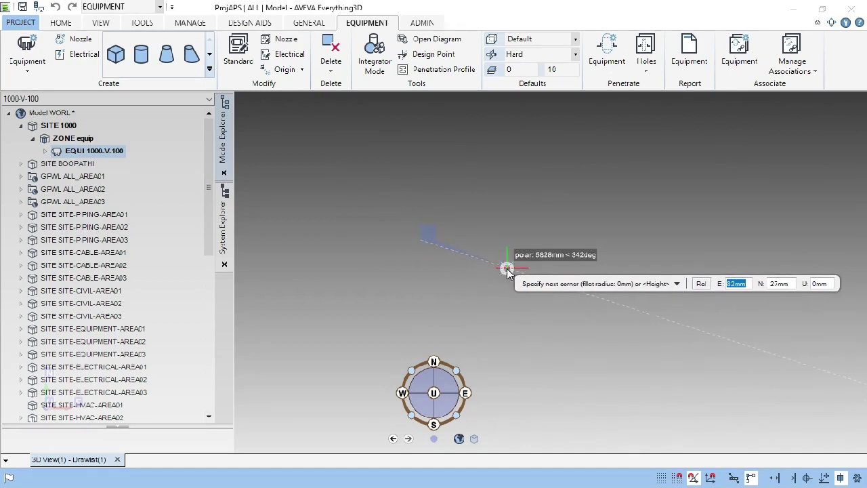
right_click(508, 271)
left_click(551, 269)
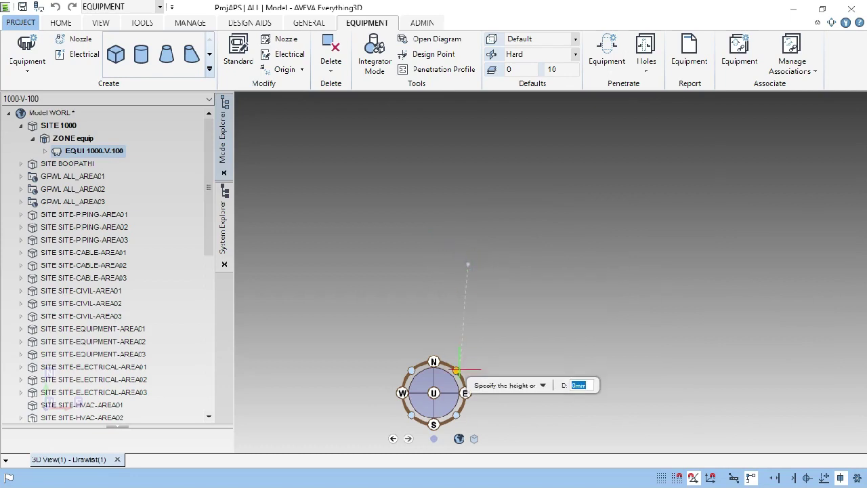
Step: Give the small extrusion a height of about 45 mm in an isometric view
middle_click_drag(456, 371, 470, 338)
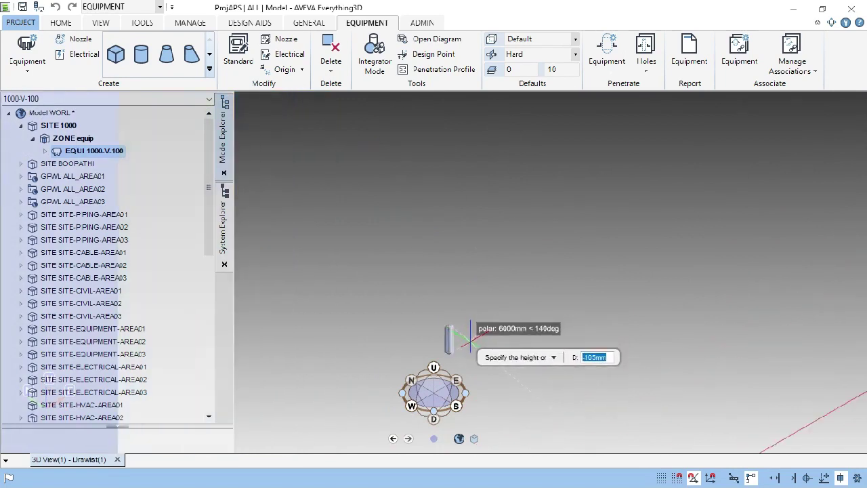
scroll(470, 338, "up", 5)
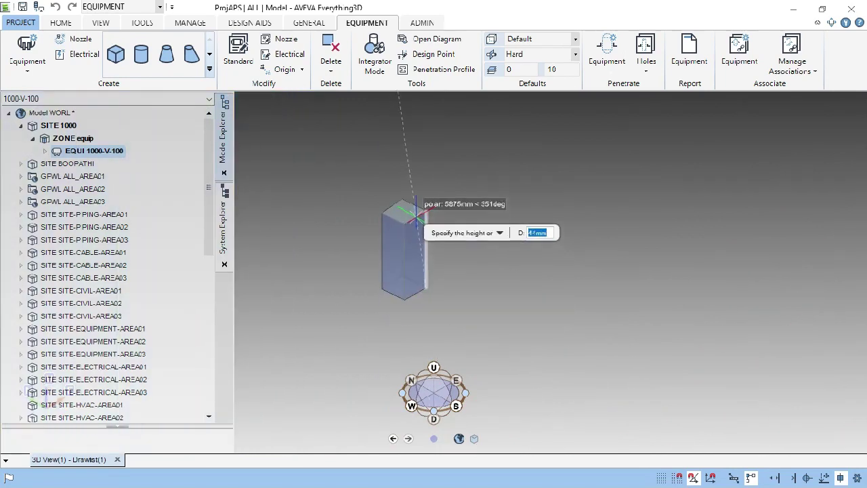
left_click(433, 206)
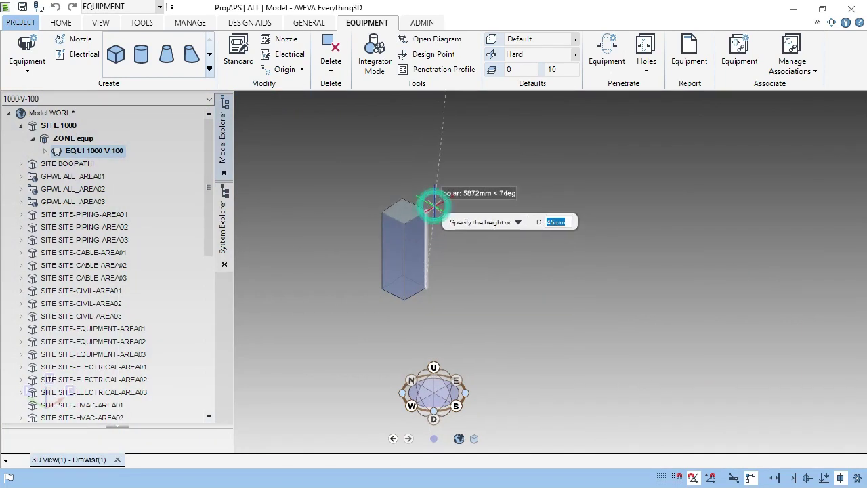
scroll(471, 229, "down", 8)
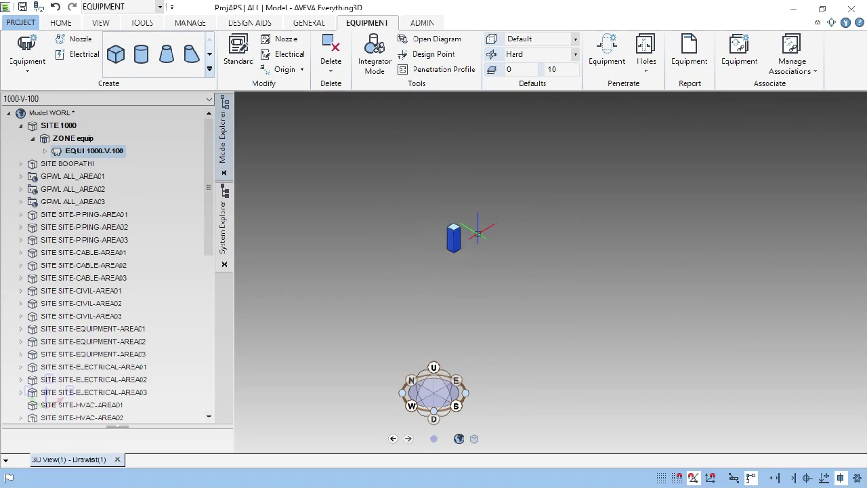
scroll(476, 237, "down", 5)
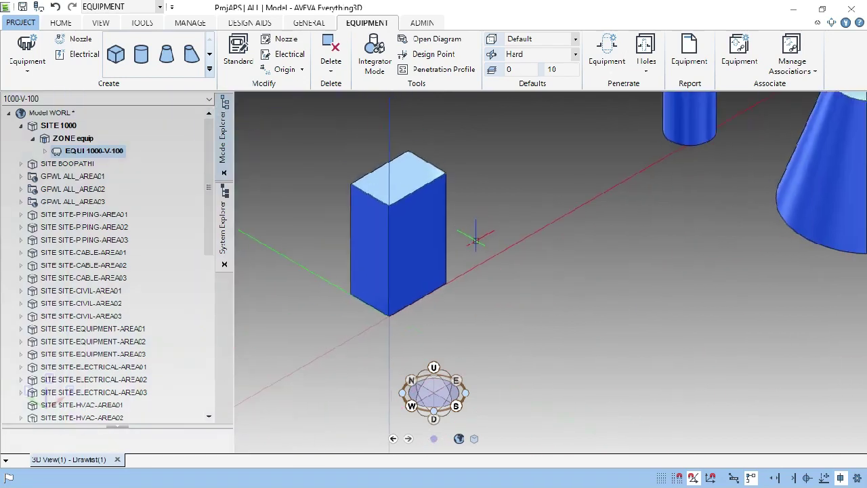
scroll(464, 243, "down", 2)
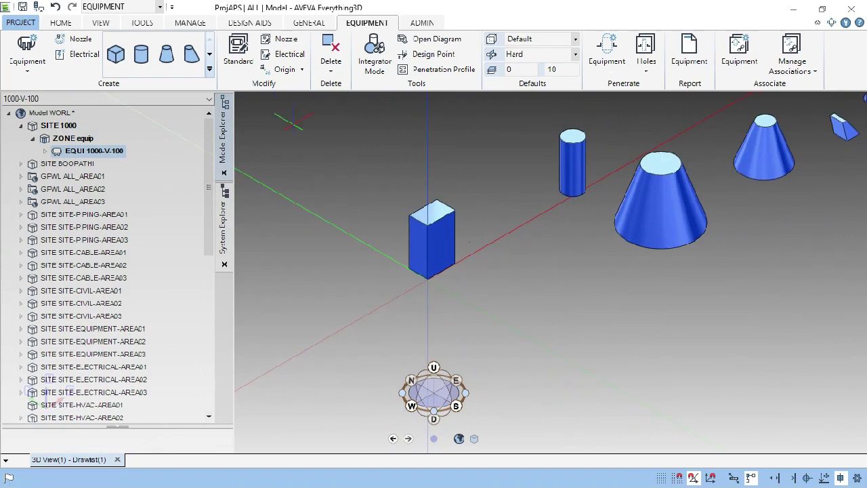
Step: Draw a circular torus on the ground plane between the box and the large cone, with a tube radius of about 550 mm
left_click(209, 69)
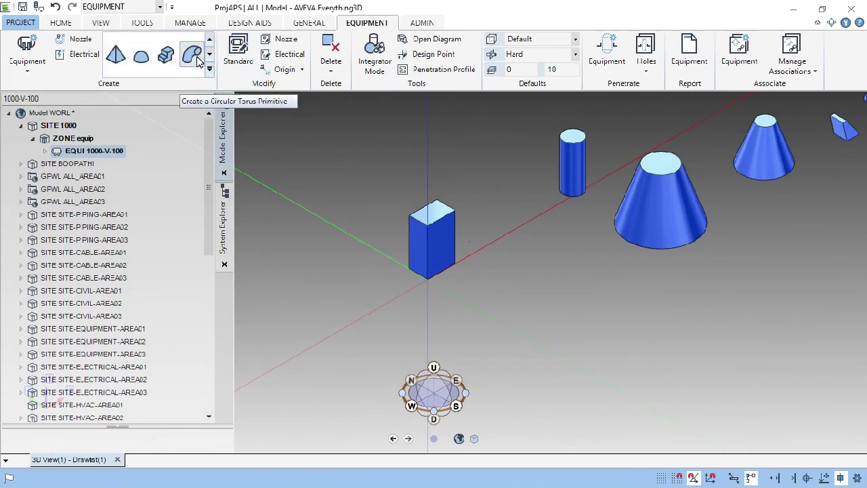
left_click(196, 60)
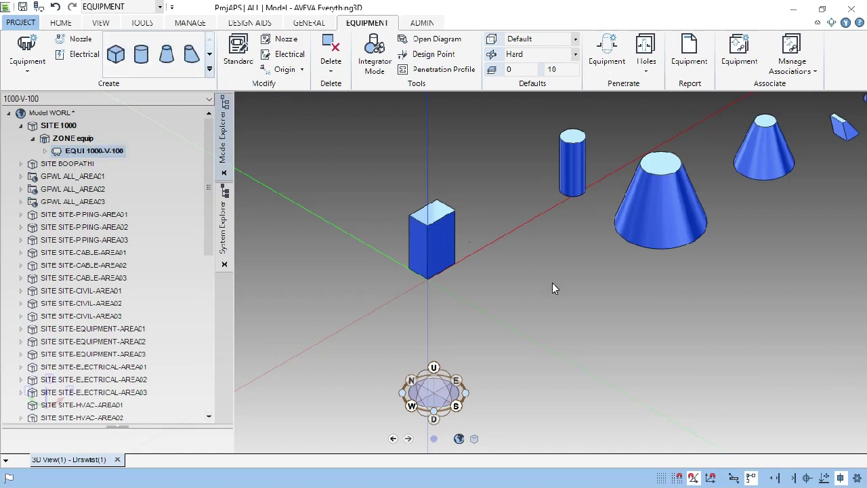
left_click(512, 270)
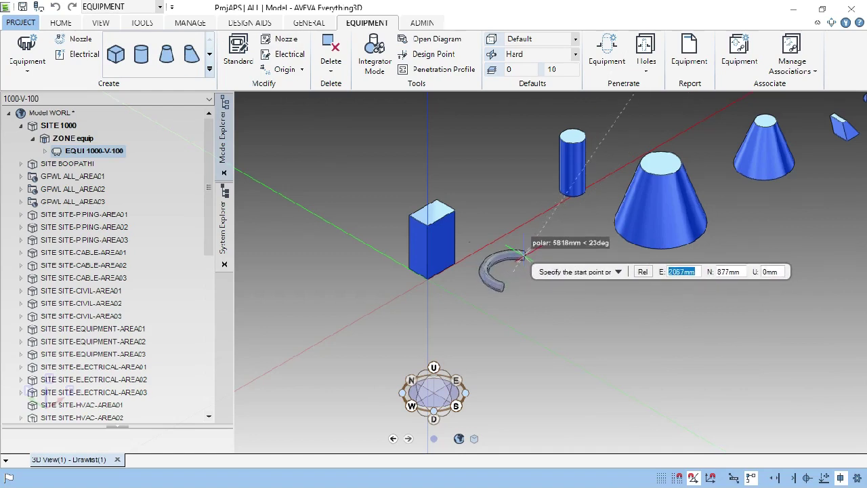
left_click(528, 248)
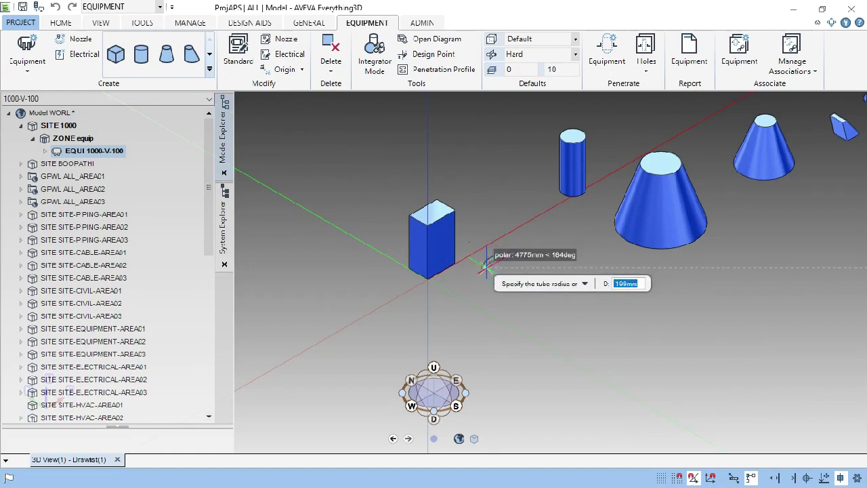
scroll(477, 254, "up", 5)
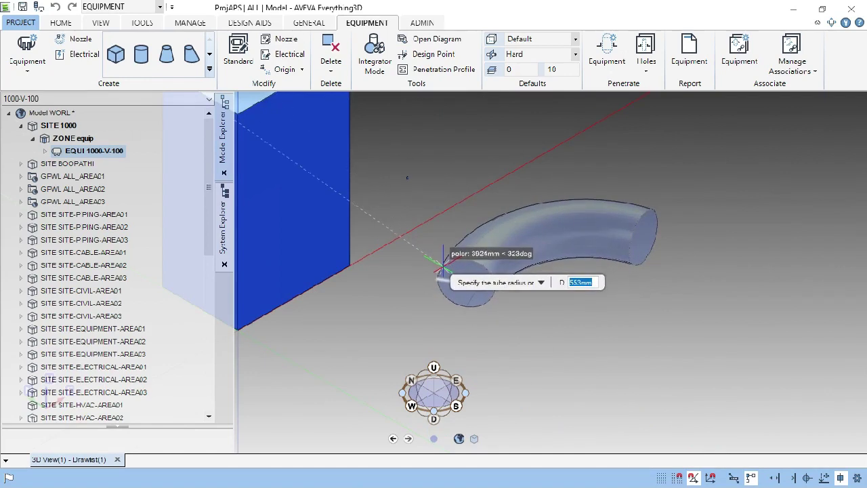
left_click(442, 265)
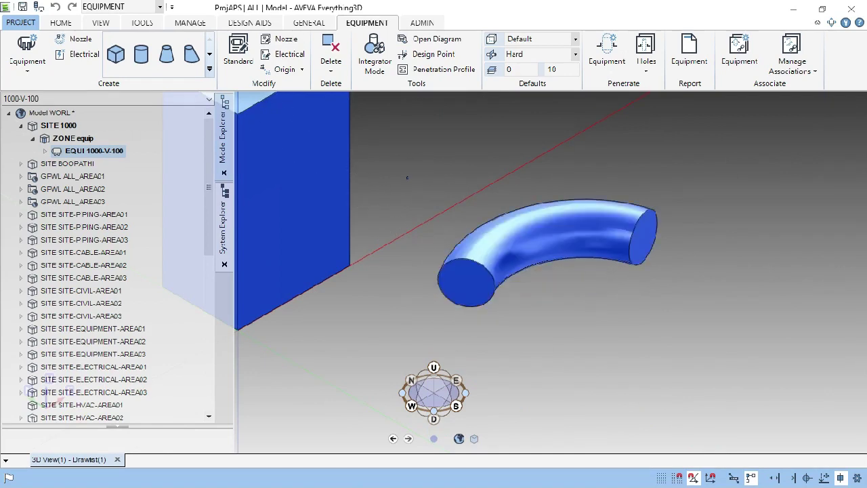
scroll(520, 245, "down", 5)
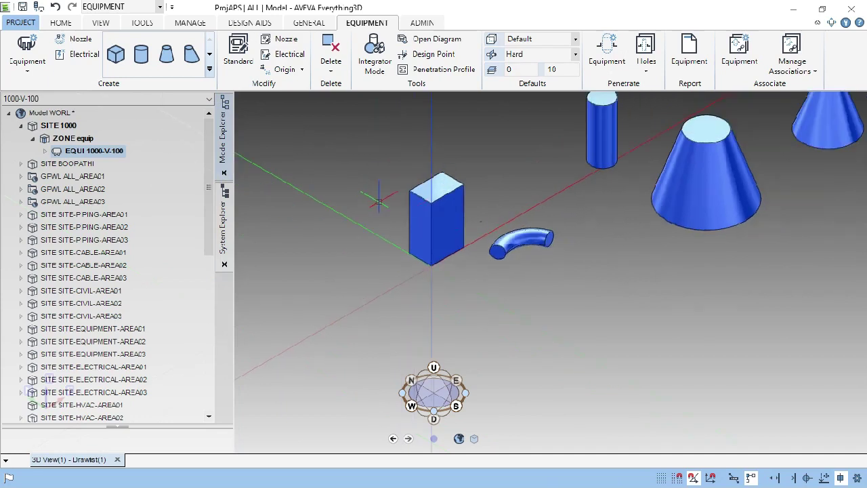
Step: Draw a rectangular torus just south of the circular torus, setting its start point, inner edge, sweep angle and height
left_click(211, 59)
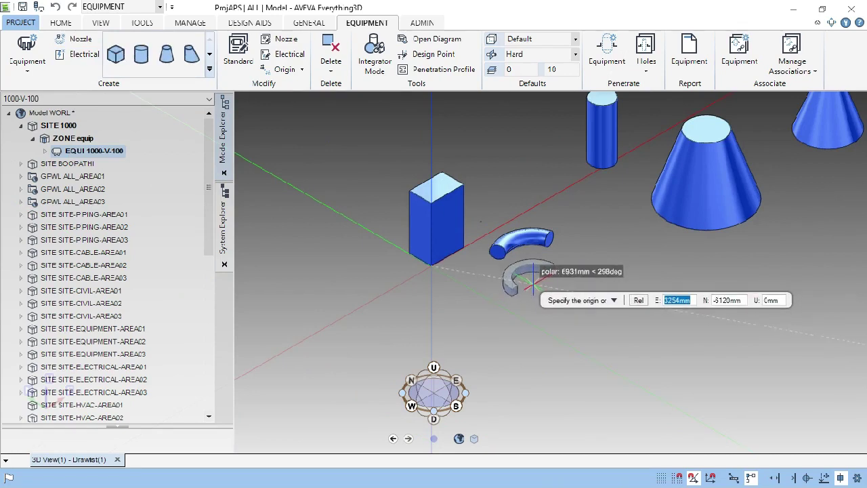
scroll(532, 279, "up", 3)
left_click(584, 251)
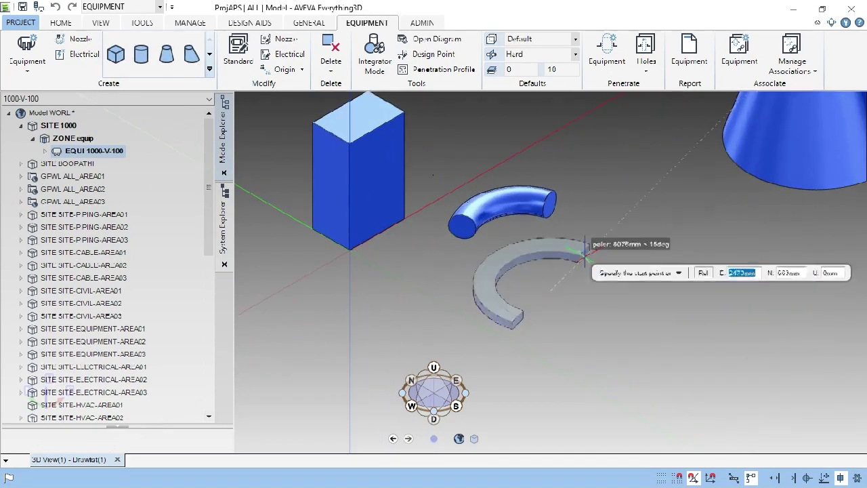
left_click(570, 270)
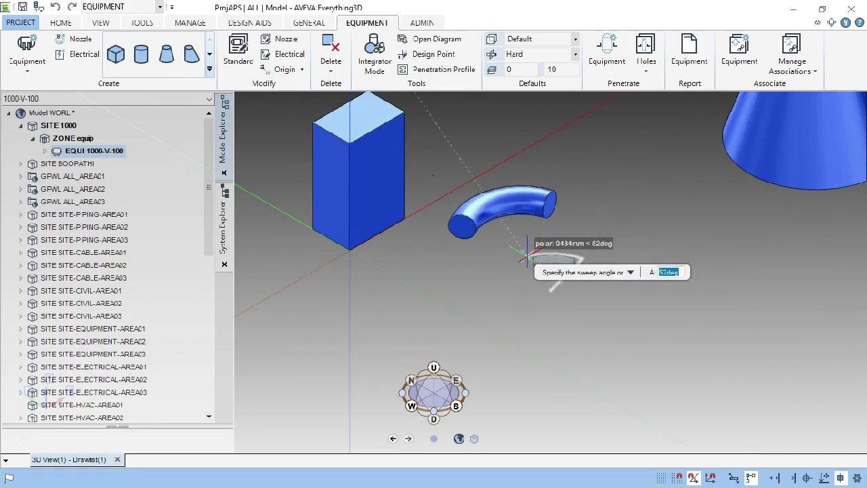
left_click(512, 249)
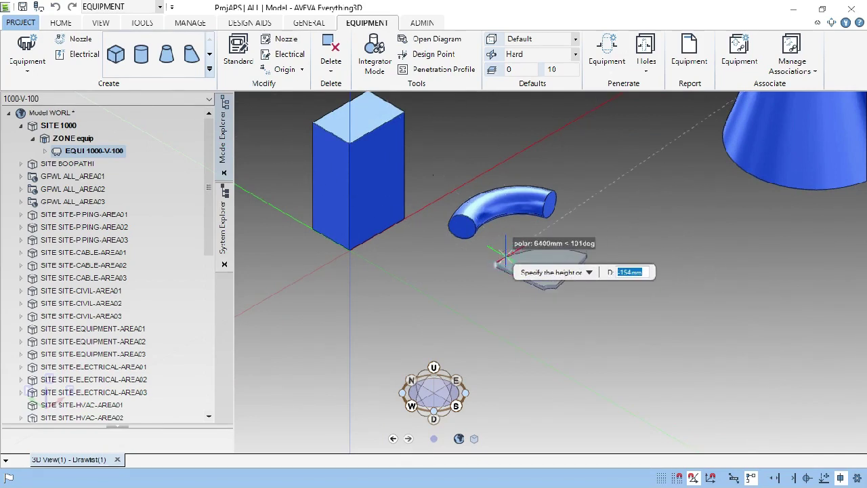
left_click(506, 233)
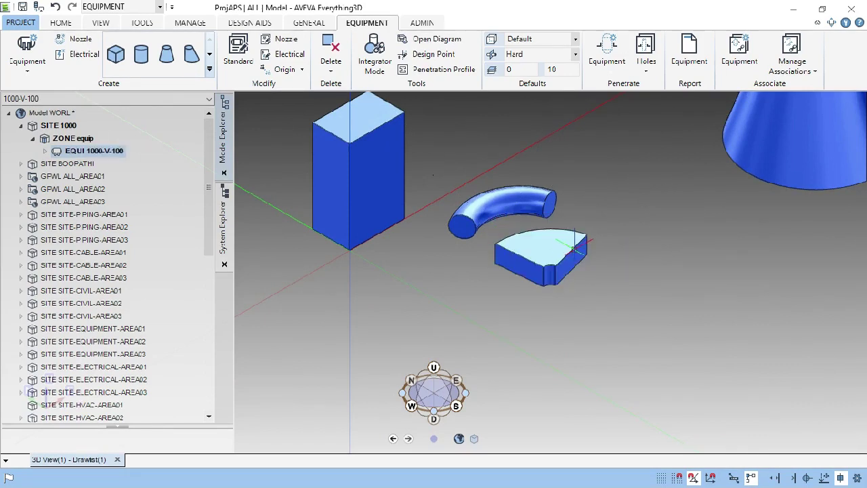
Step: Draw a slope-ended cylinder on the ground plane south of the rectangular torus, with a diameter of about 1880 mm and an upward height
left_click(210, 55)
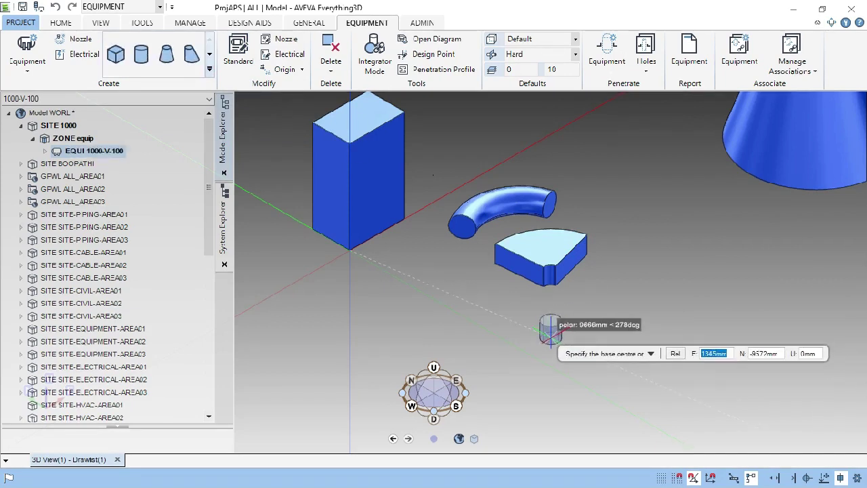
left_click(550, 333)
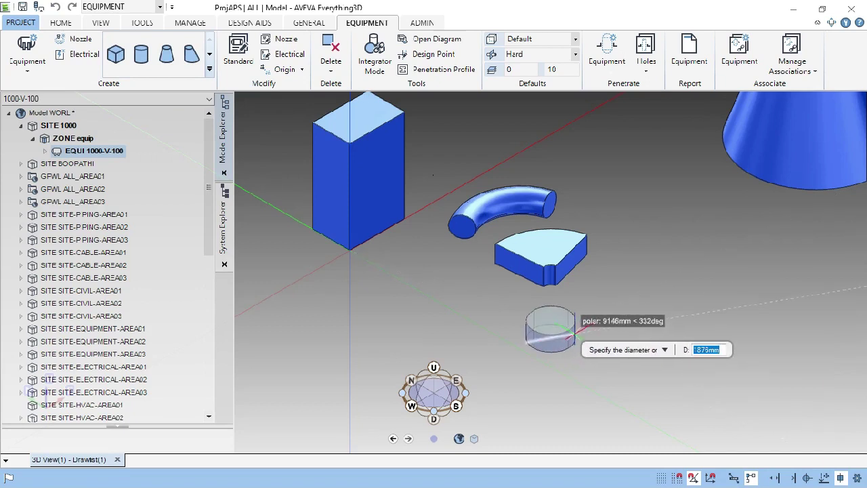
left_click(572, 330)
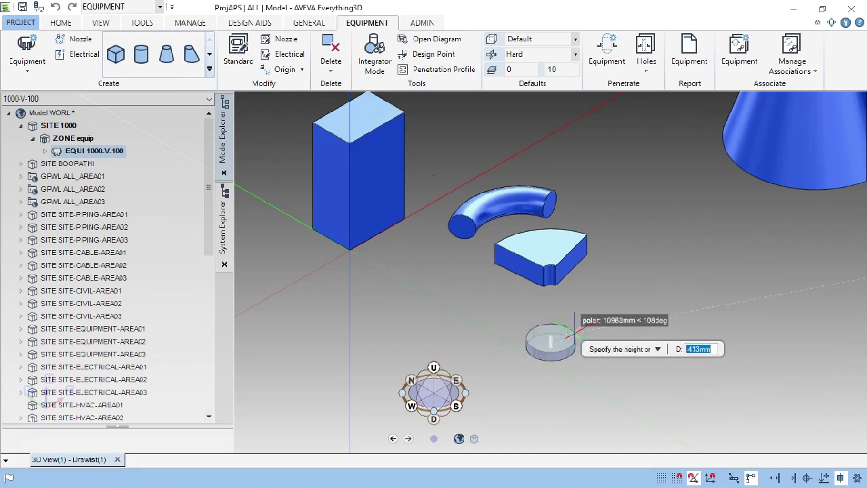
left_click(571, 294)
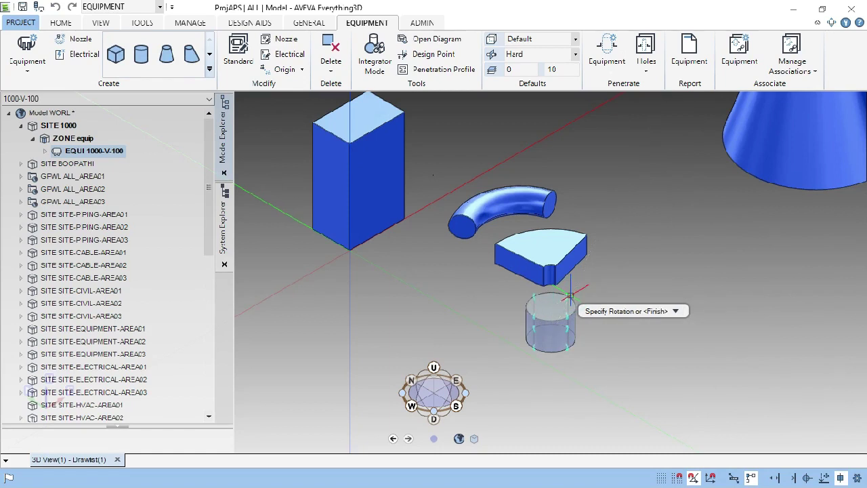
Step: Slope the bottom face of the new cylinder by about 21 degrees and finish the primitive
scroll(567, 329, "up", 5)
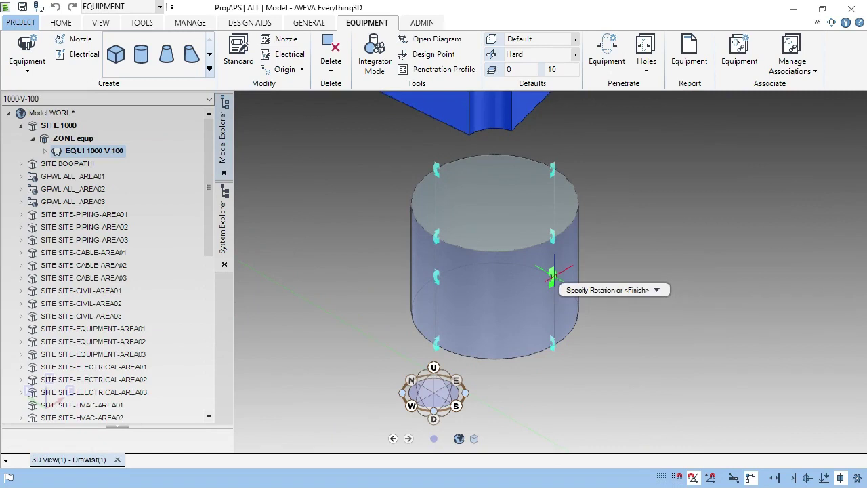
left_click(553, 275)
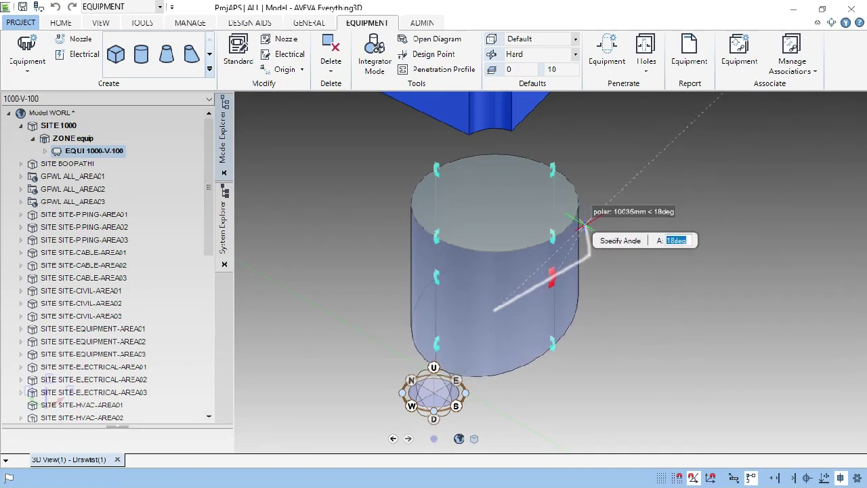
left_click(577, 235)
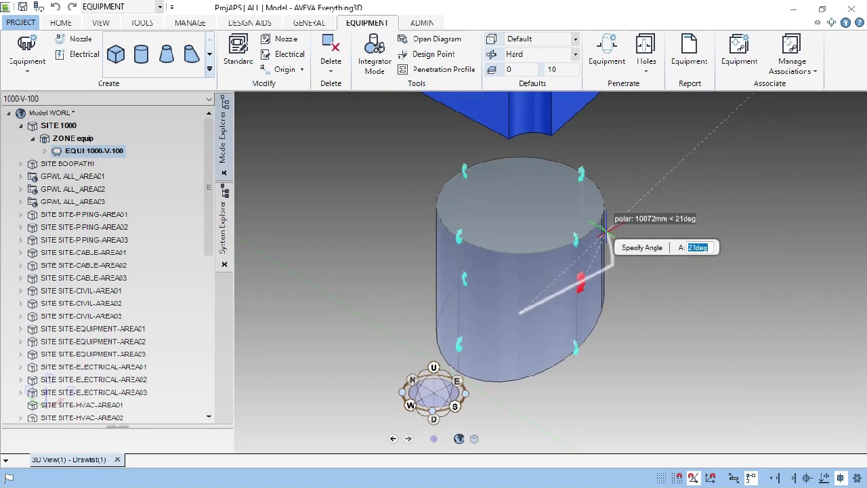
left_click(604, 232)
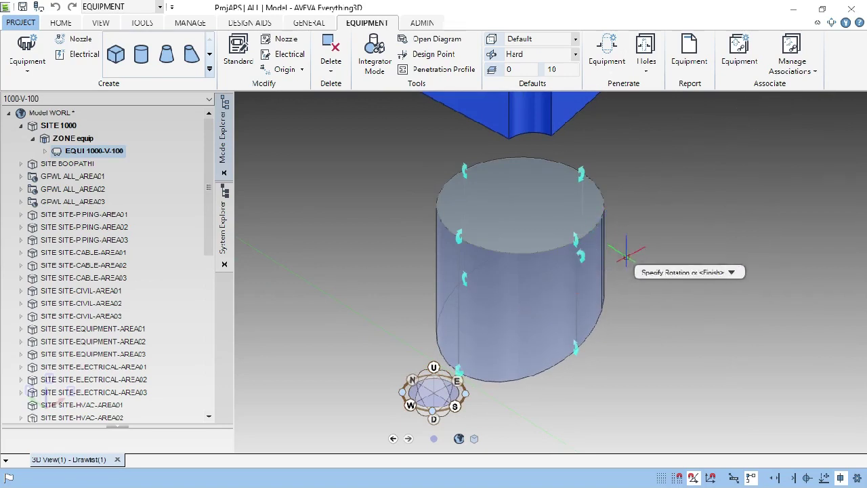
scroll(632, 295, "down", 2)
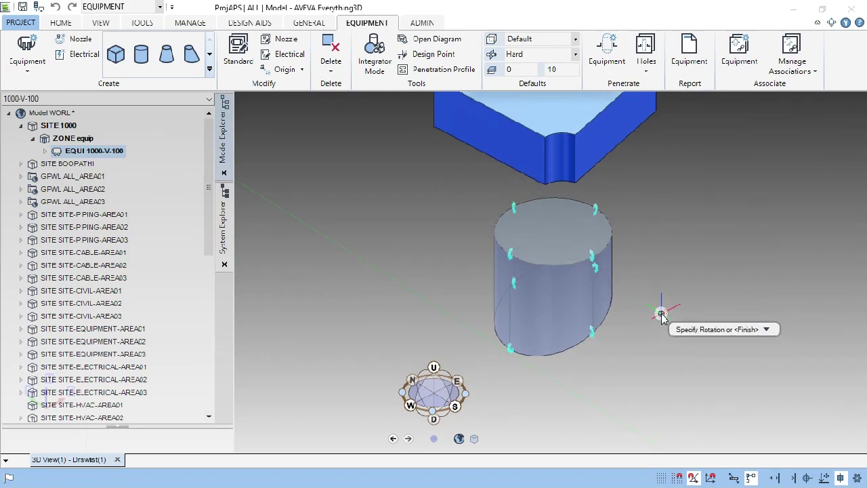
right_click(661, 313)
left_click(708, 313)
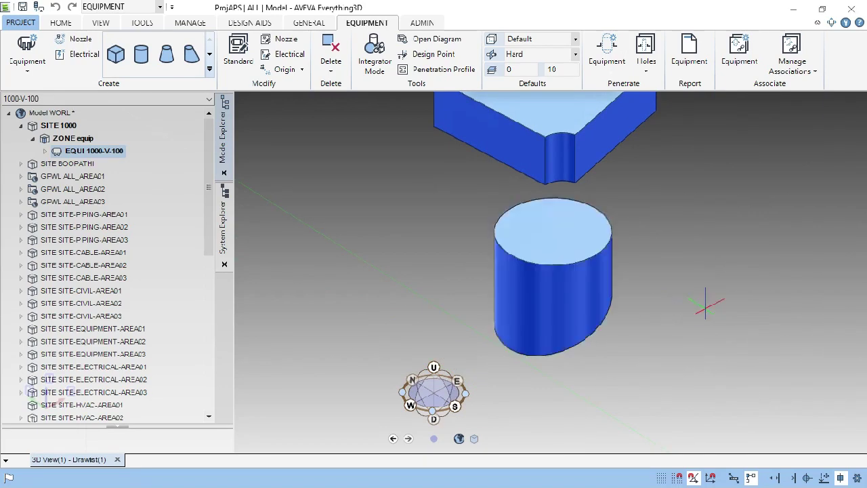
Step: Start a new revolution primitive and show the ground plane in plan view near the box
scroll(508, 254, "down", 10)
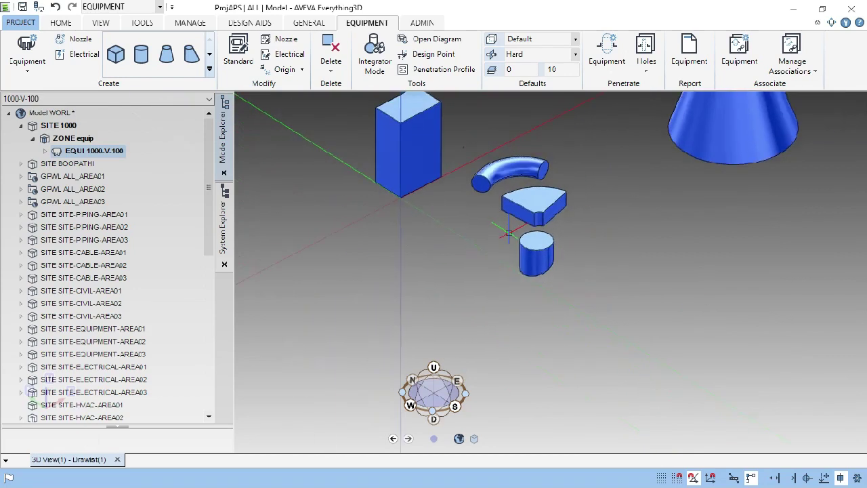
scroll(508, 256, "down", 3)
scroll(525, 242, "up", 6)
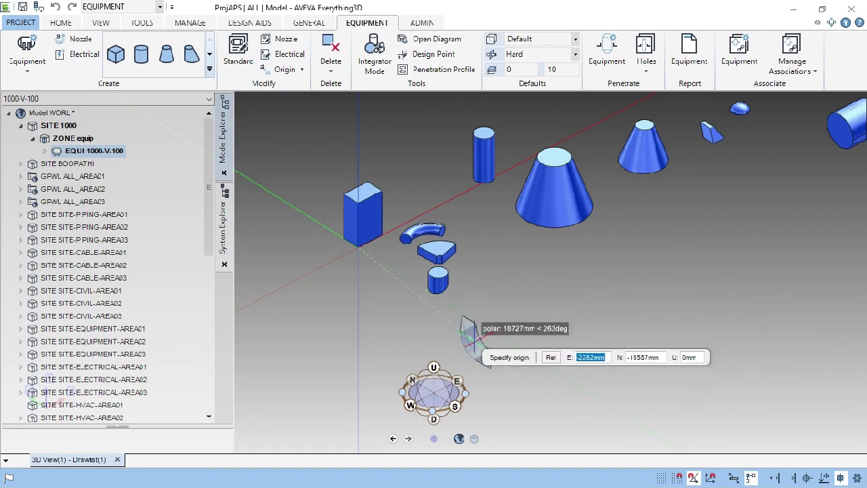
left_click(434, 412)
scroll(440, 183, "up", 3)
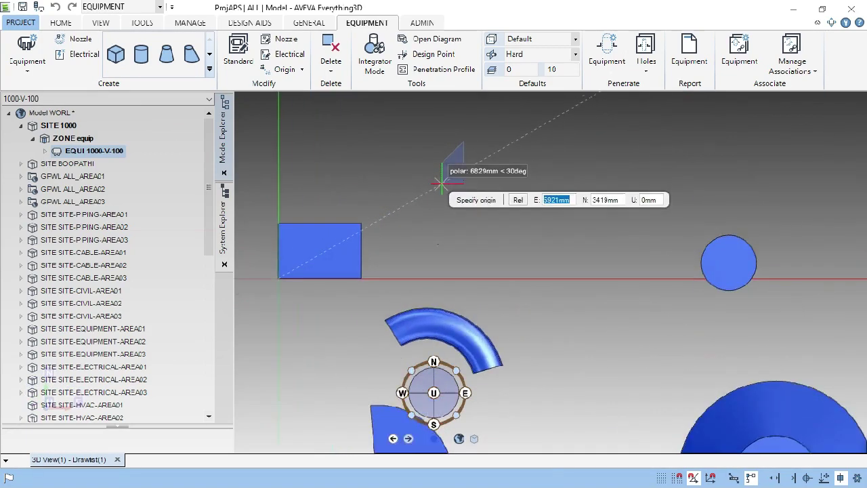
scroll(440, 183, "up", 3)
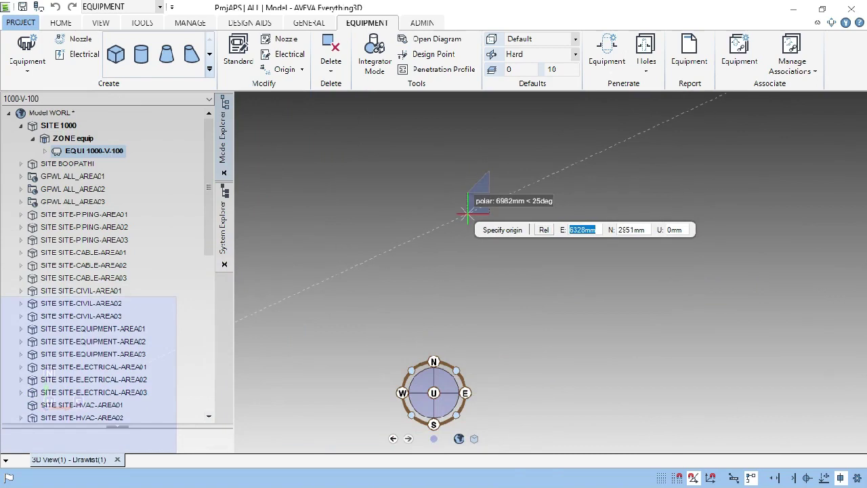
left_click(467, 214)
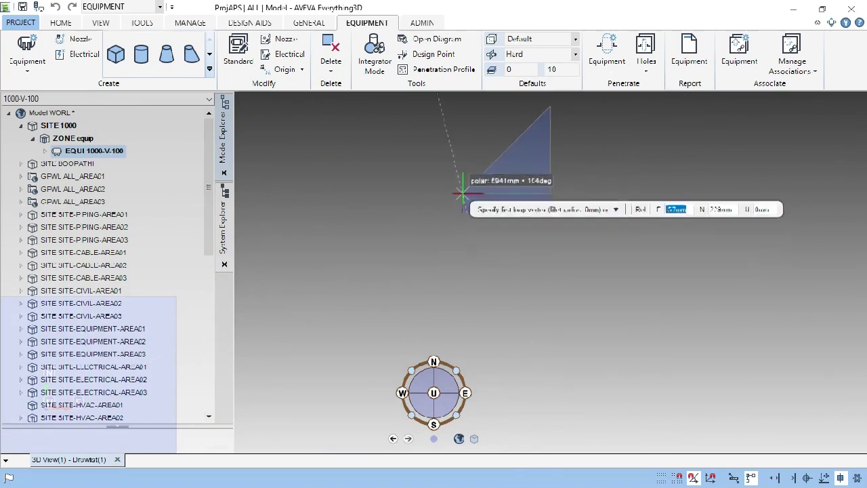
left_click(462, 213)
left_click(496, 195)
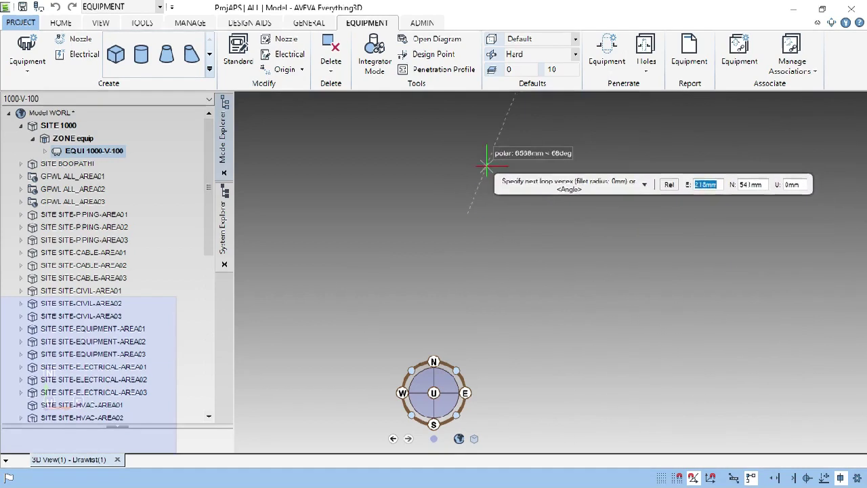
right_click(520, 180)
left_click(465, 172)
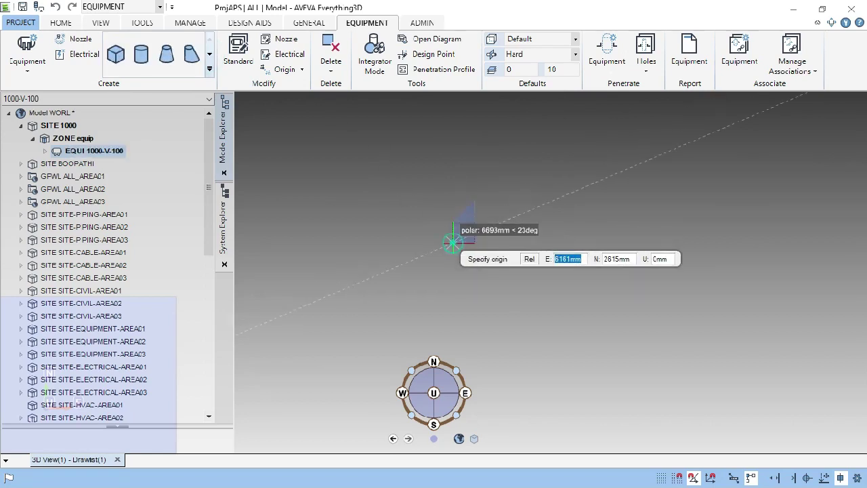
Step: Place the revolution's origin at about E 6161 mm, N 2615 mm and draw a rectangular loop about 1500 mm wide and 1200 mm deep
left_click(452, 243)
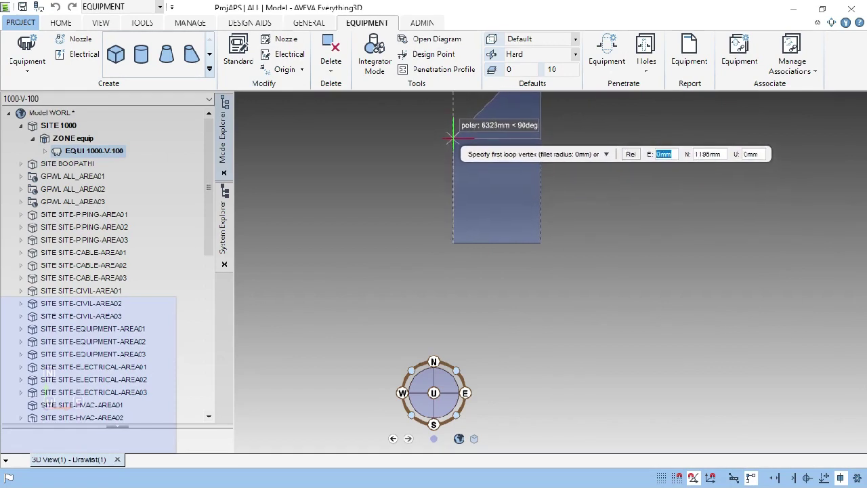
left_click(452, 139)
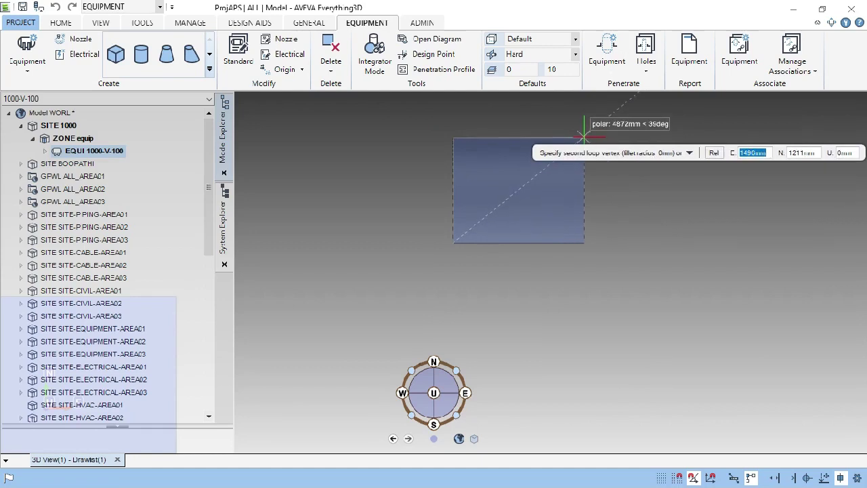
left_click(584, 138)
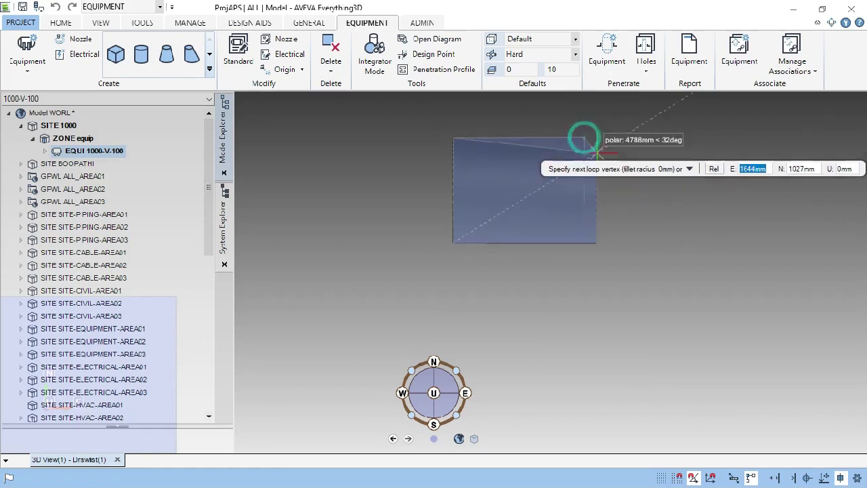
left_click(582, 244)
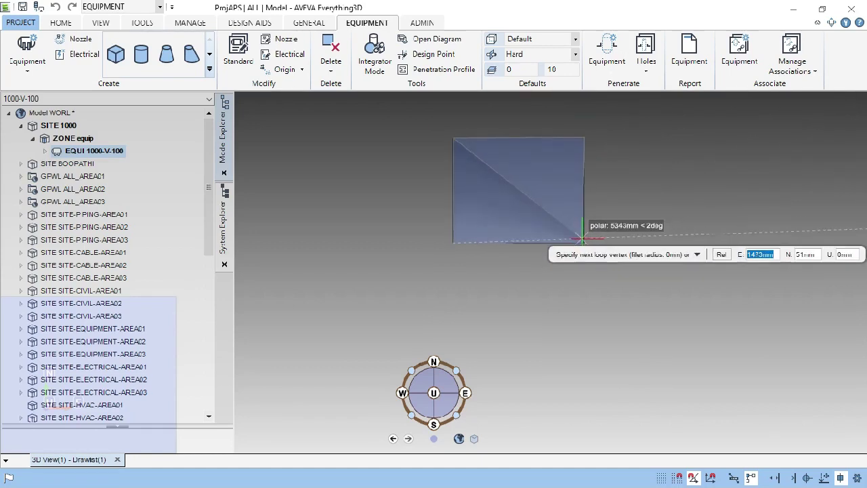
left_click(581, 240)
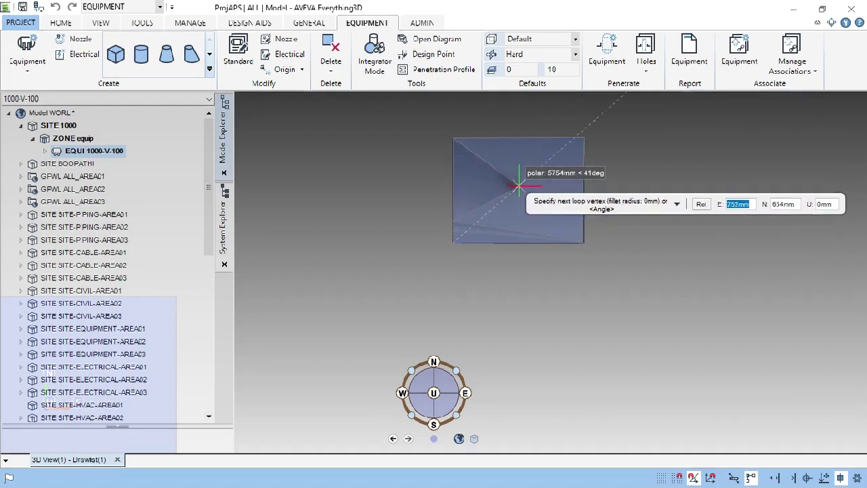
Step: Finish the loop and revolve it through about 161 degrees
right_click(499, 232)
left_click(547, 225)
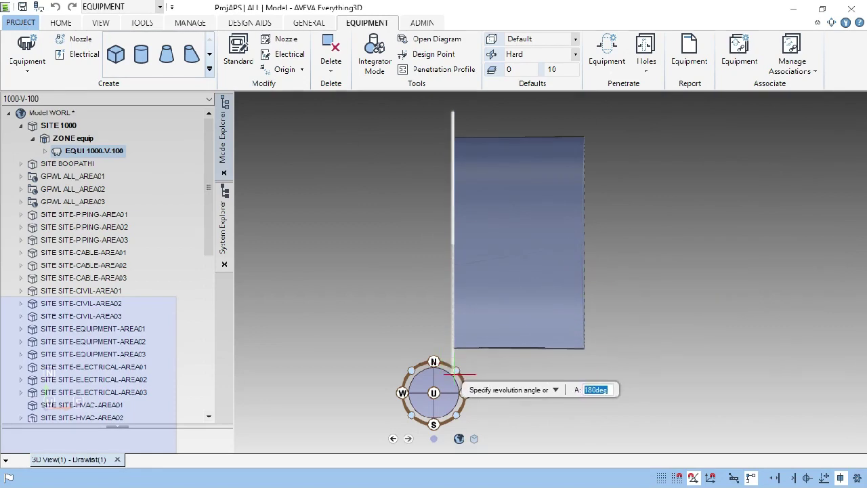
middle_click_drag(456, 370, 492, 315, "shift")
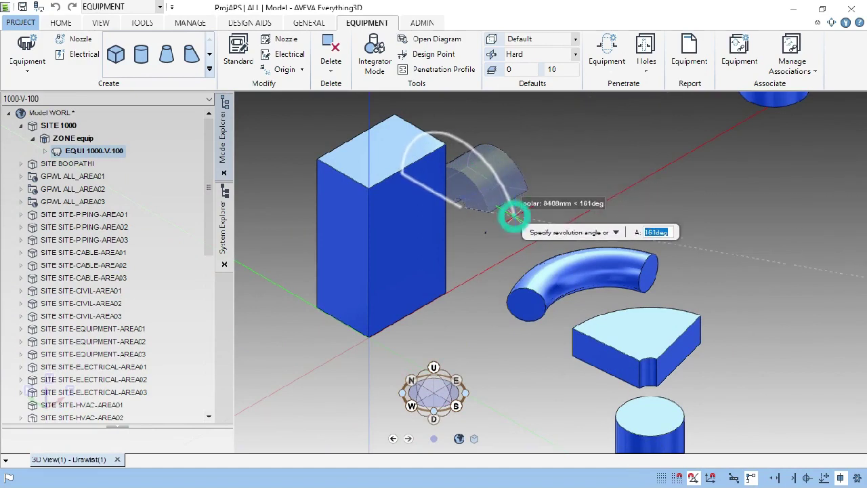
left_click(513, 216)
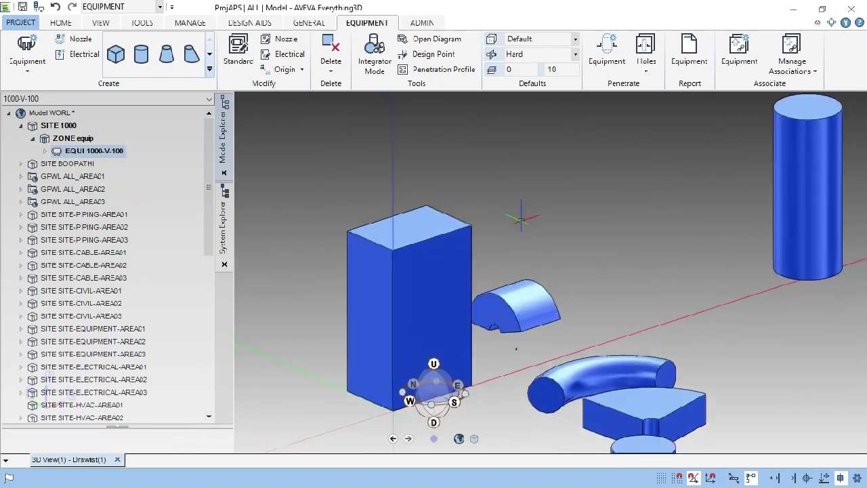
Step: Draw the loop of a second revolution on the vertical north-south plane, with its origin below ground level, and finish the loop
scroll(518, 298, "down", 3)
scroll(519, 302, "up", 4)
scroll(518, 298, "up", 3)
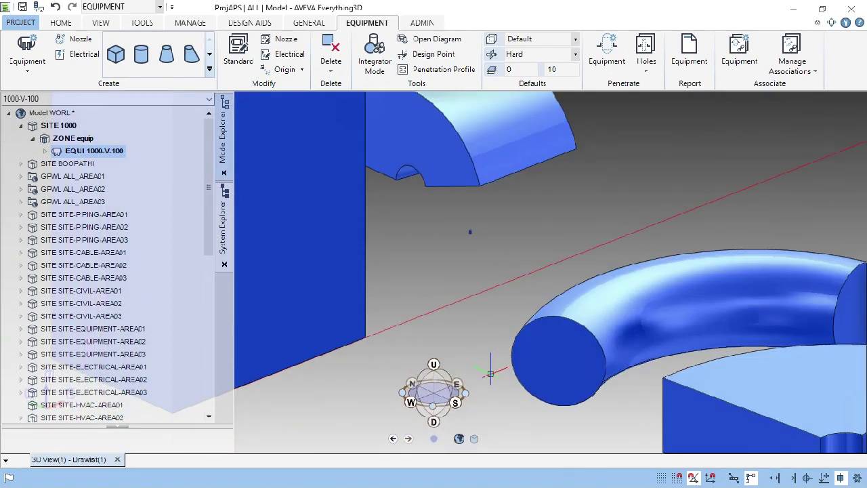
scroll(490, 373, "down", 5)
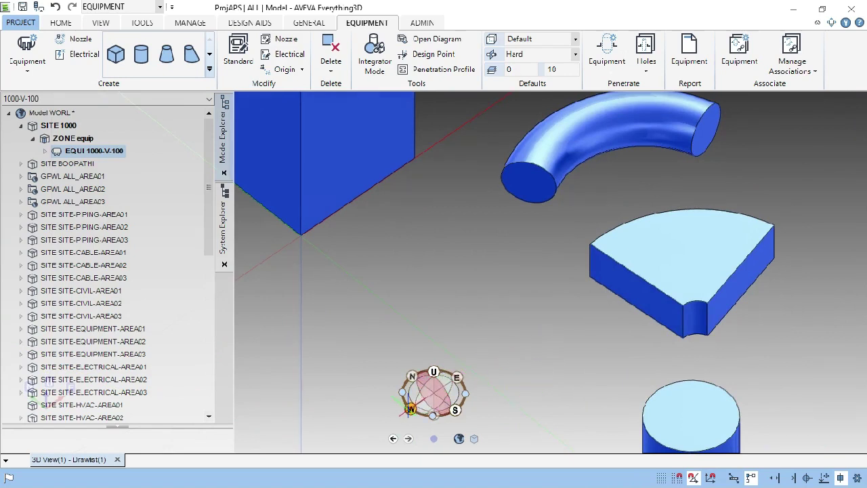
left_click(410, 407)
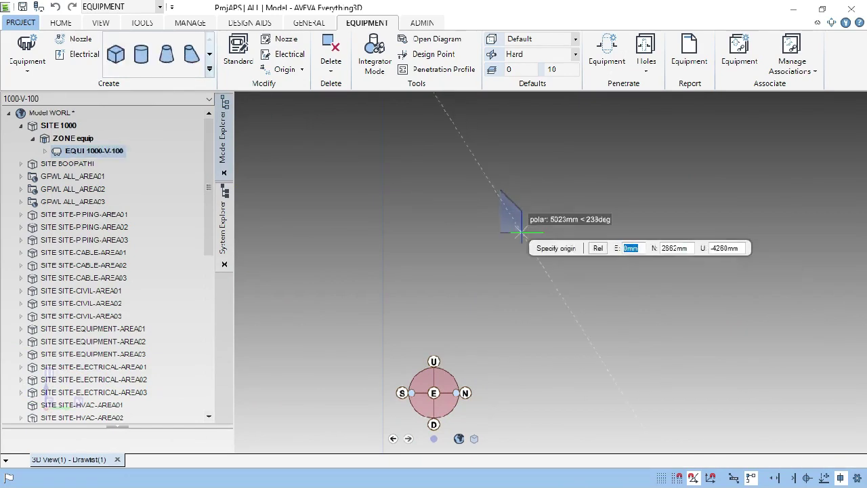
left_click(492, 228)
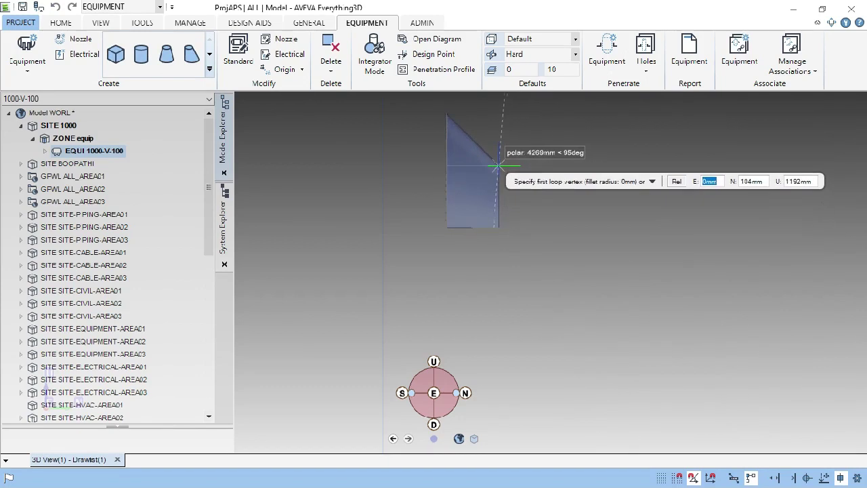
left_click(495, 165)
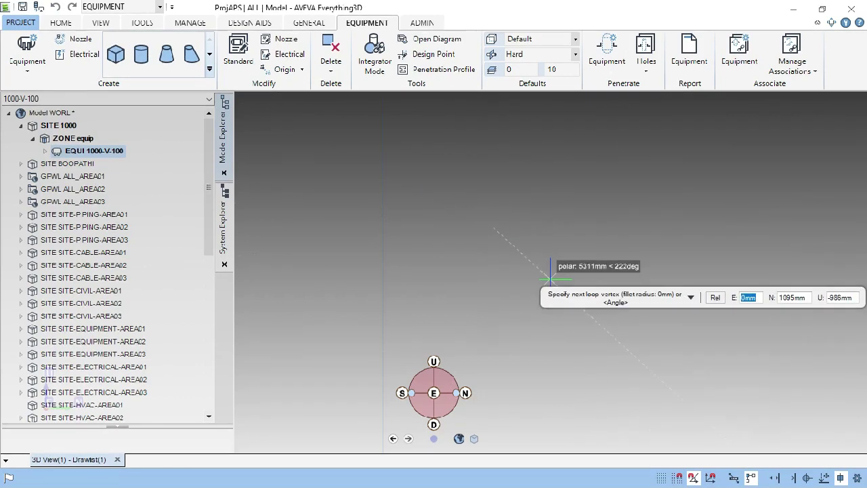
right_click(497, 290)
left_click(534, 290)
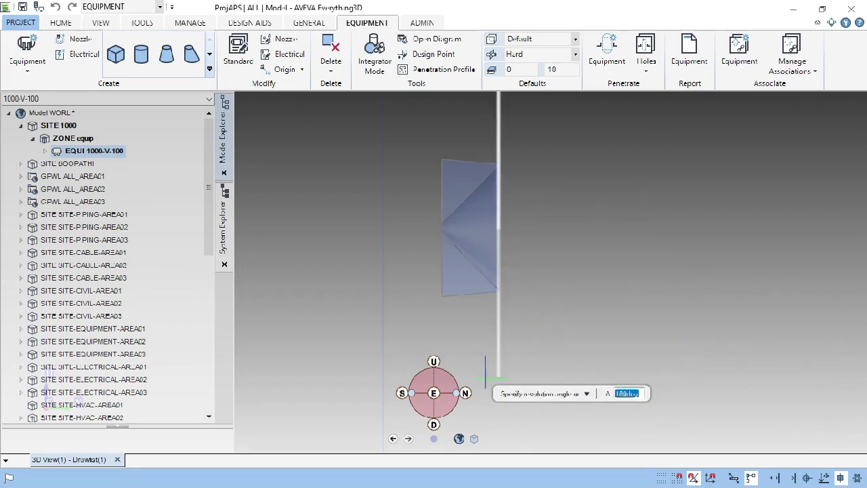
Step: Set the sweep angle of the second revolution in an isometric view to complete the primitive
left_click(433, 423)
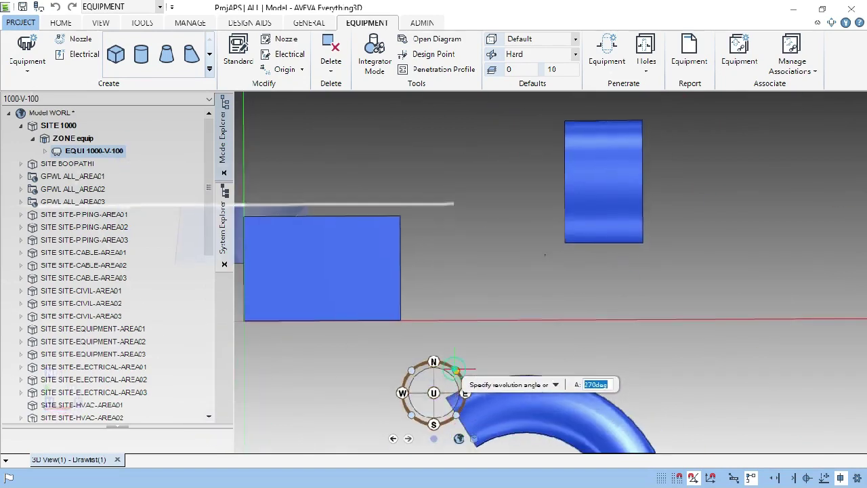
left_click(455, 371)
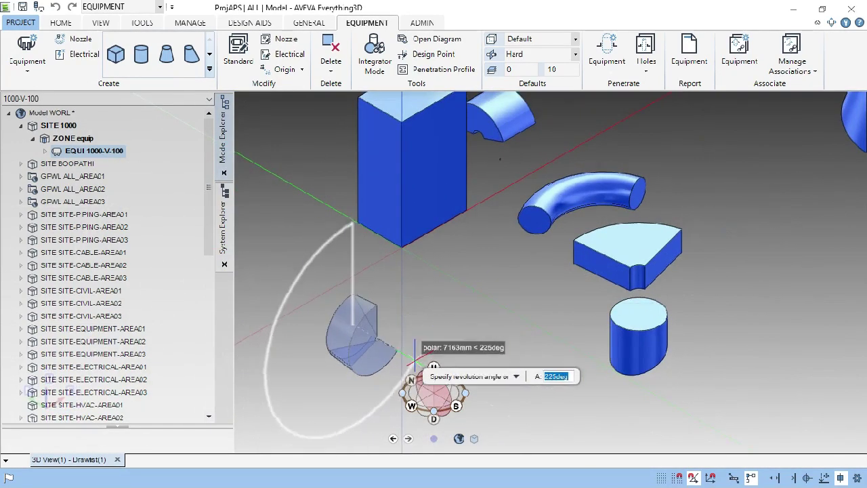
left_click(331, 384)
scroll(453, 319, "down", 2)
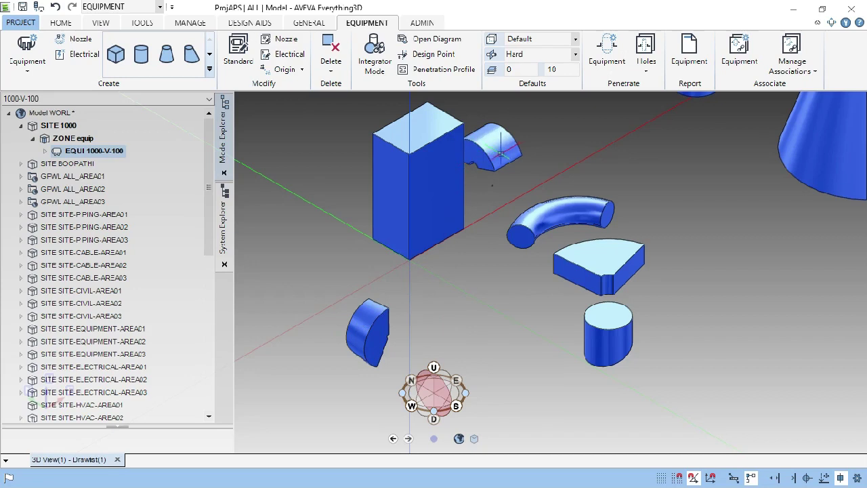
Step: Select the large cone beside the vertical cylinder and move it upward by its centre handle
scroll(467, 237, "down", 6)
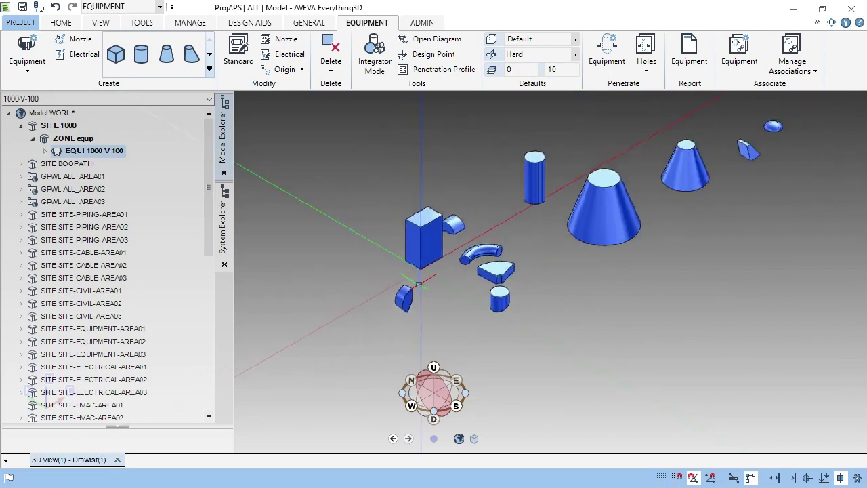
scroll(542, 245, "up", 2)
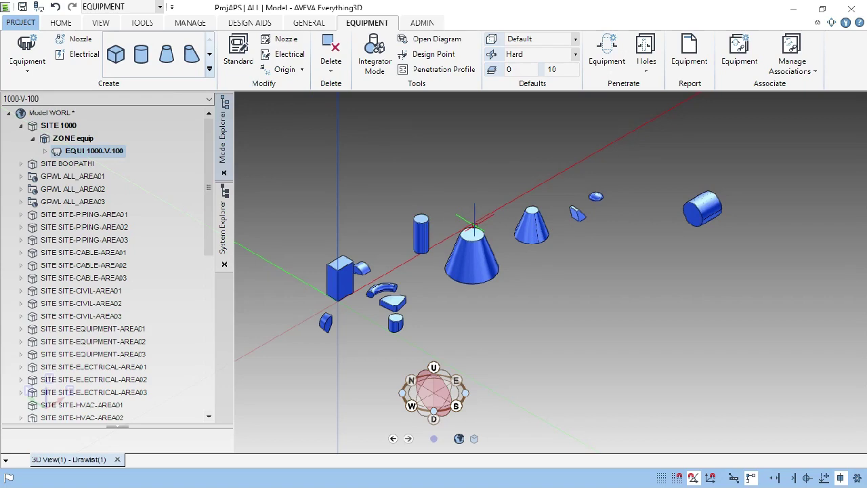
left_click(474, 269)
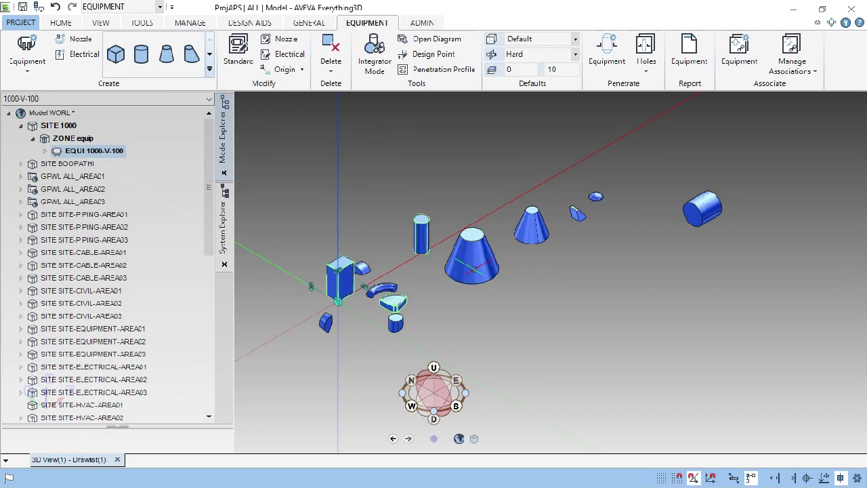
left_click(477, 263)
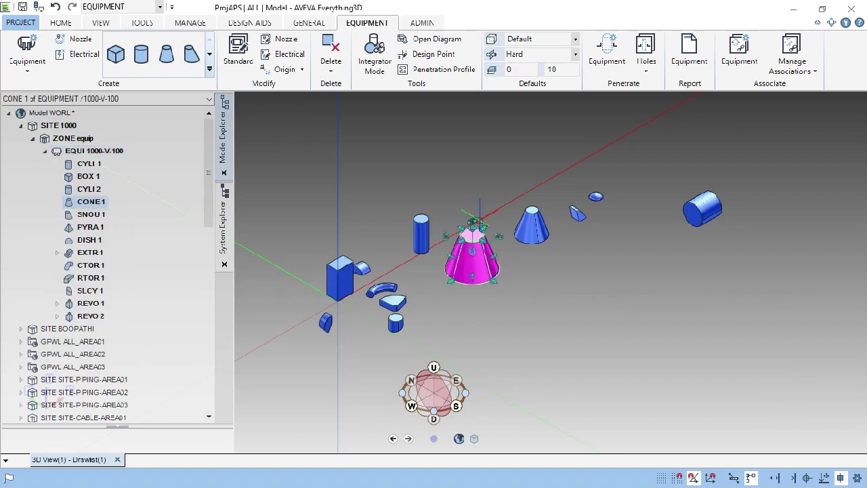
scroll(477, 261, "up", 6)
scroll(470, 273, "up", 1)
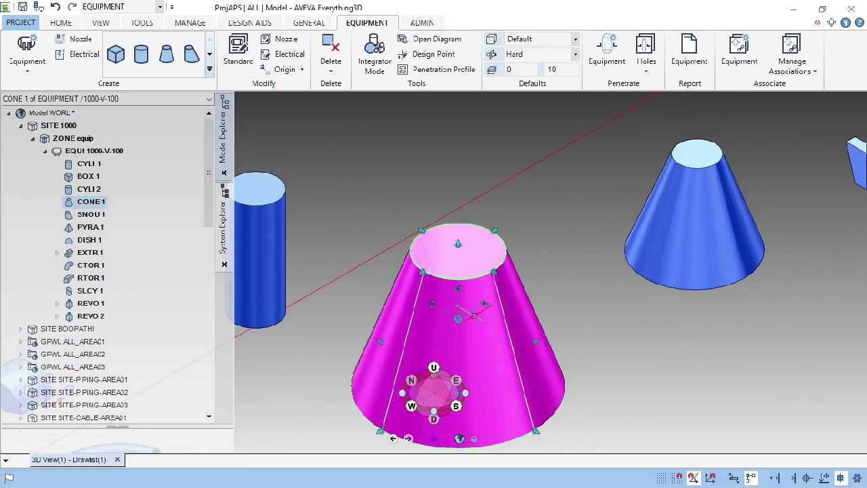
left_click(458, 318)
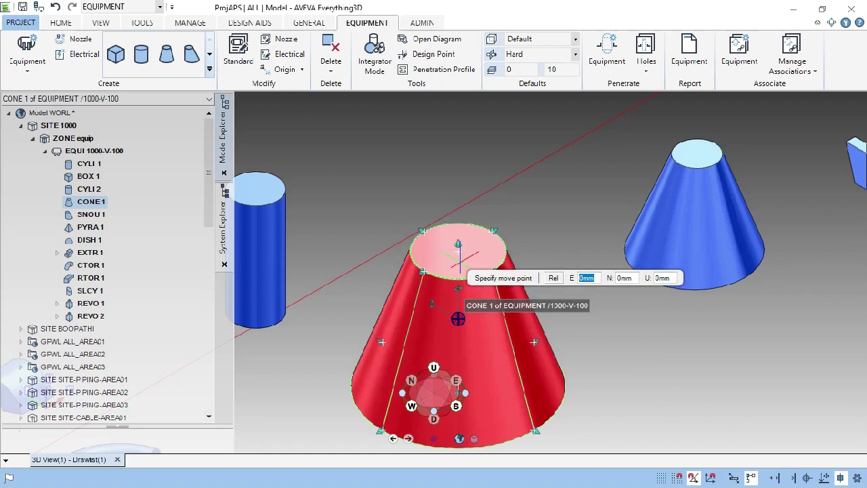
left_click(465, 196)
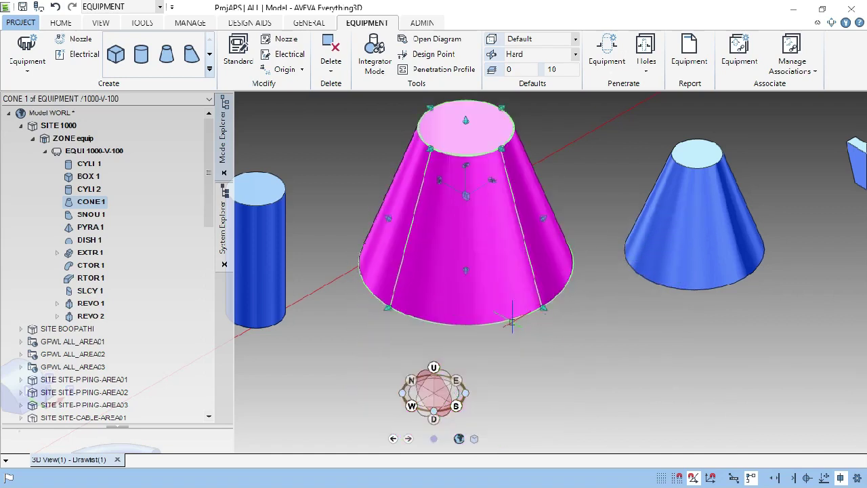
Step: Increase the large cone's height by extending its base downward
left_click(466, 270)
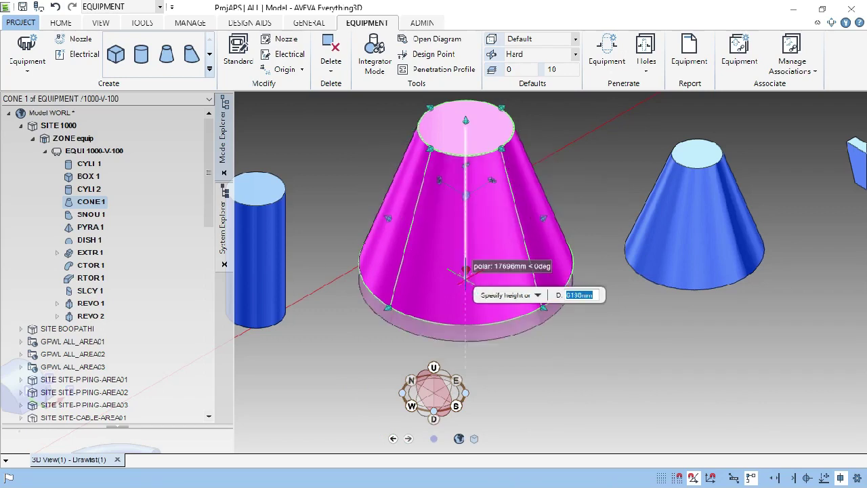
left_click(468, 310)
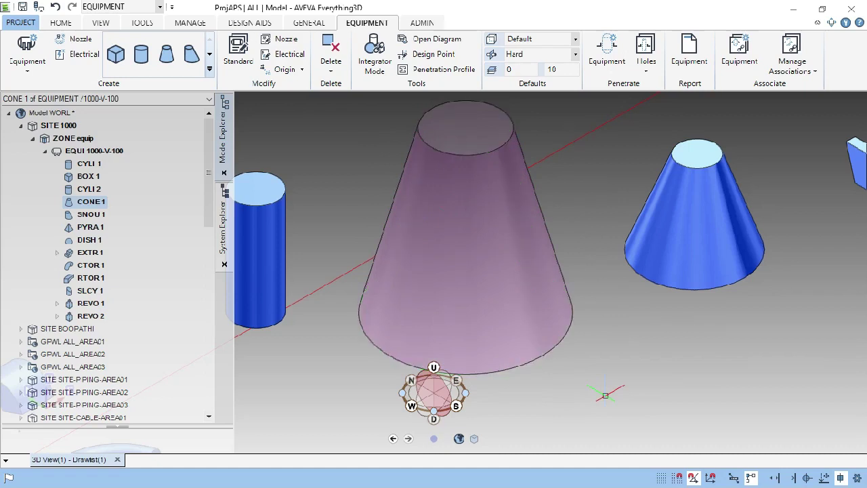
scroll(568, 350, "down", 5)
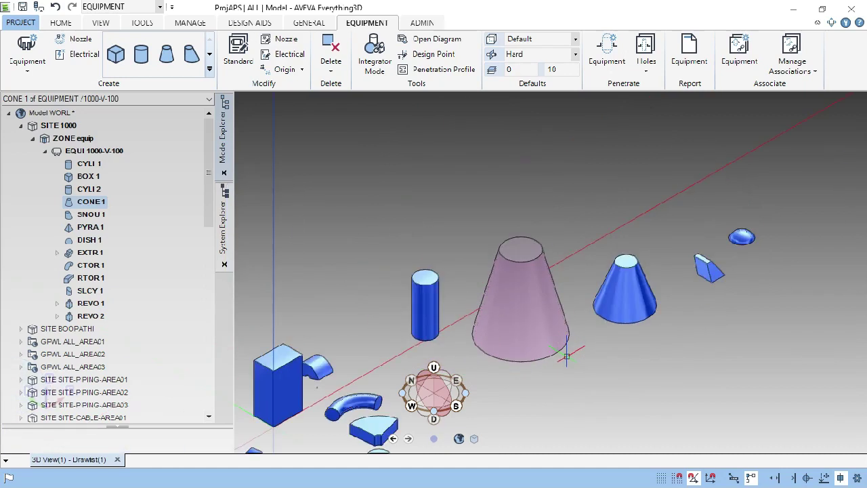
Step: Deselect the large cone and make the snout beside it in equipment 1000-V-100 the current element
left_click(98, 342)
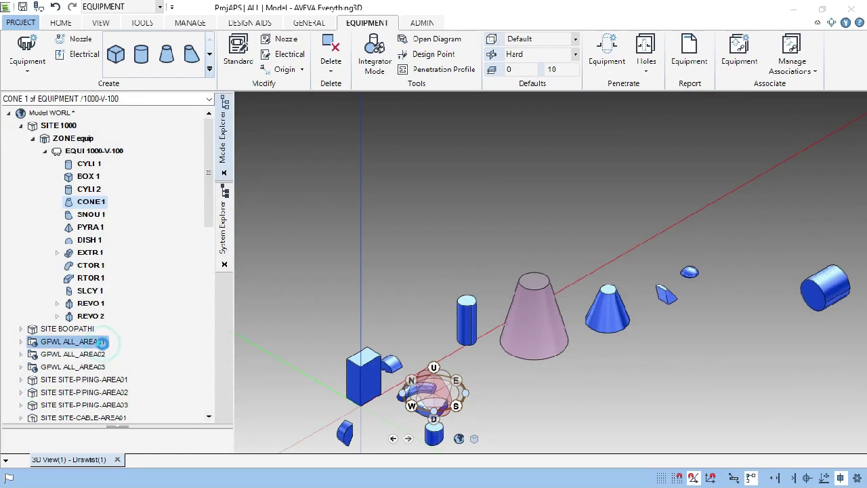
scroll(575, 363, "up", 4)
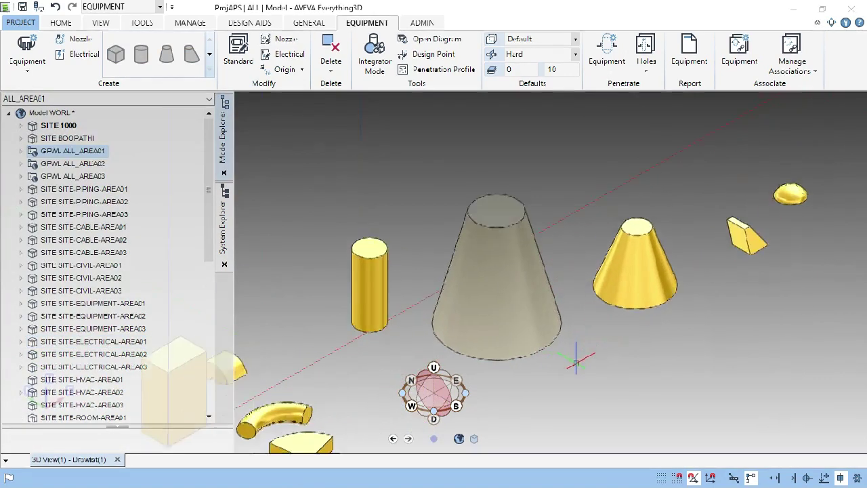
left_click(618, 273)
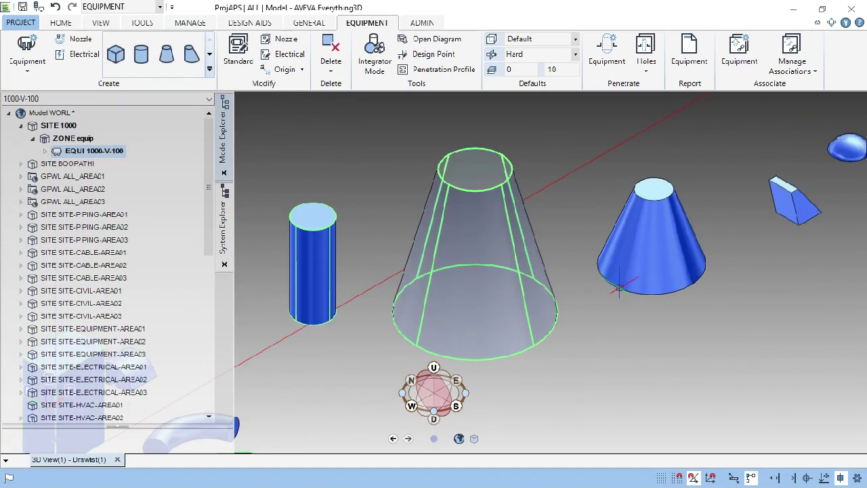
left_click(620, 274)
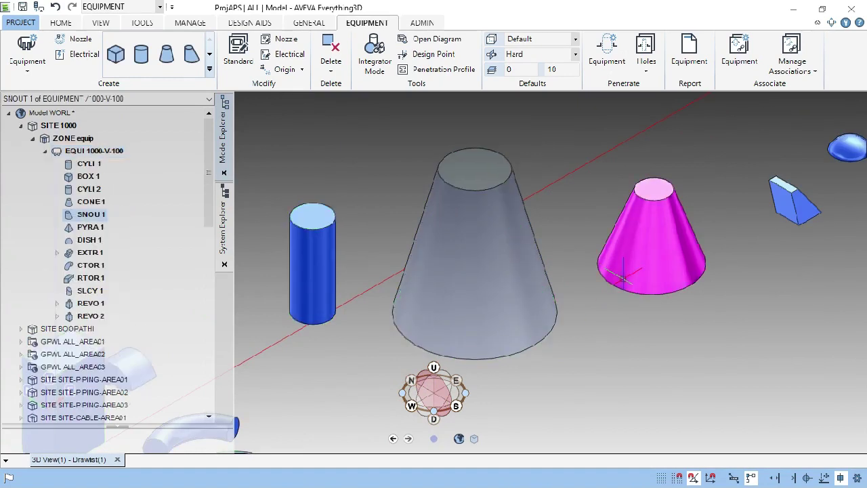
left_click(622, 275)
key("Escape")
key("Escape")
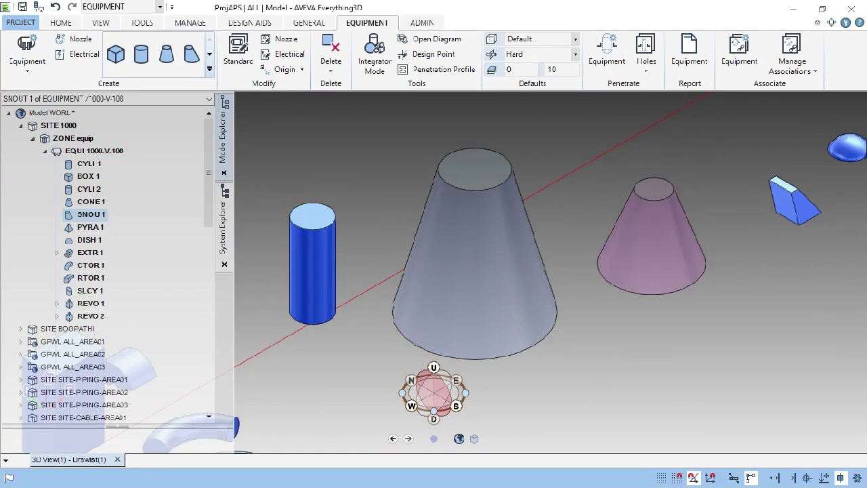
scroll(614, 308, "down", 5)
scroll(614, 308, "up", 5)
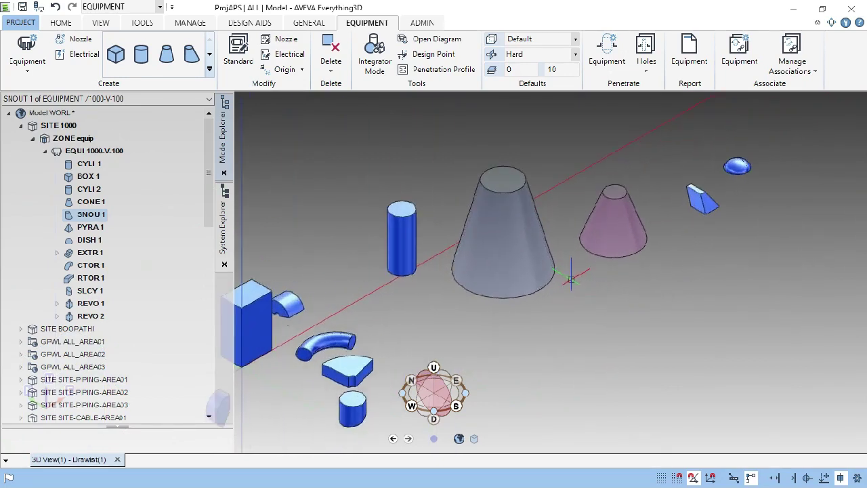
scroll(571, 279, "down", 3)
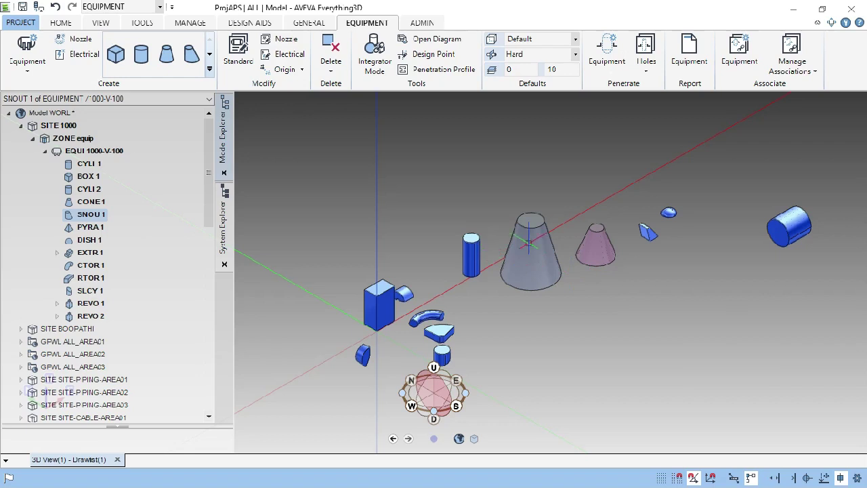
right_click(310, 155)
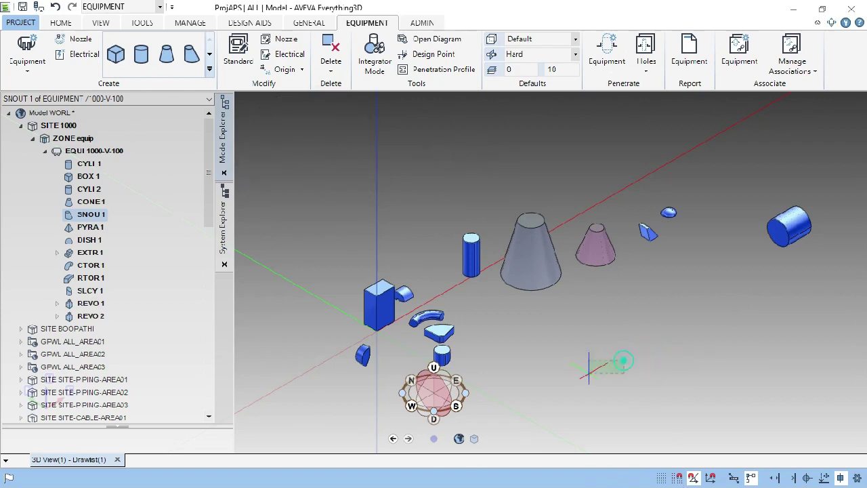
left_click(798, 16)
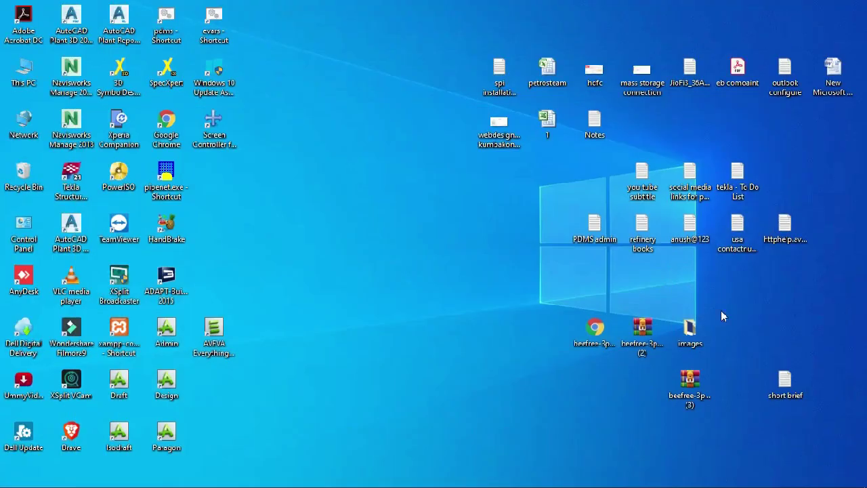
left_click(748, 478)
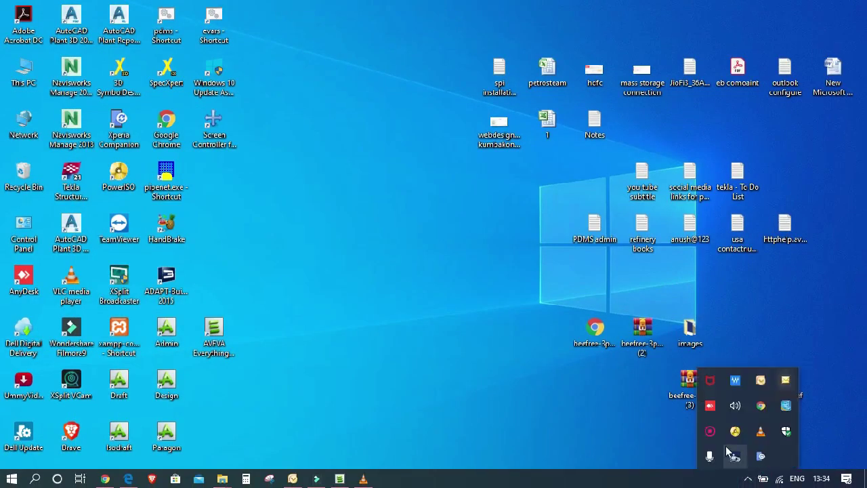
right_click(710, 433)
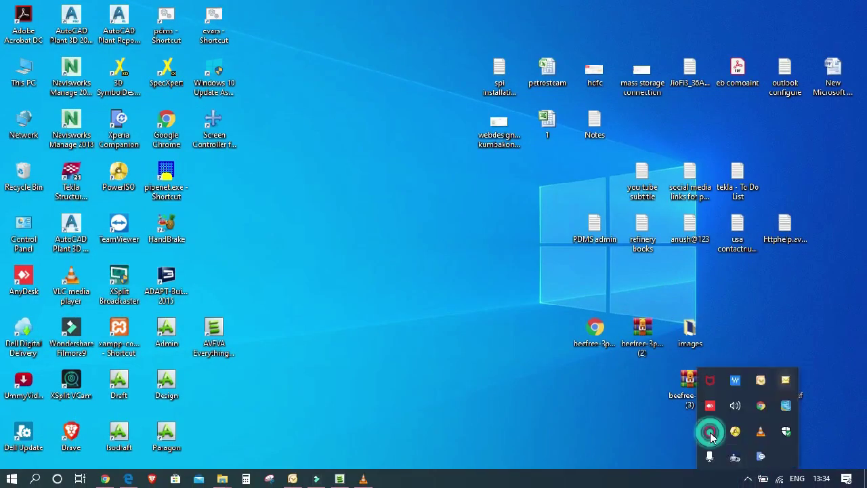
left_click(732, 440)
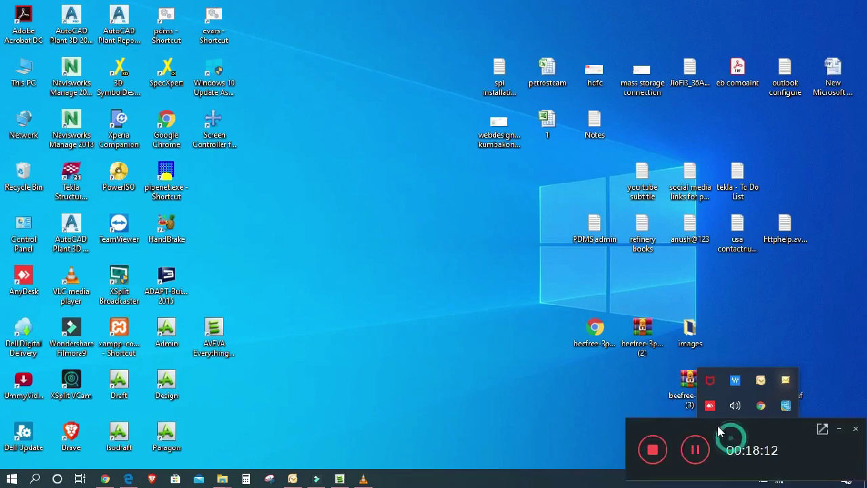